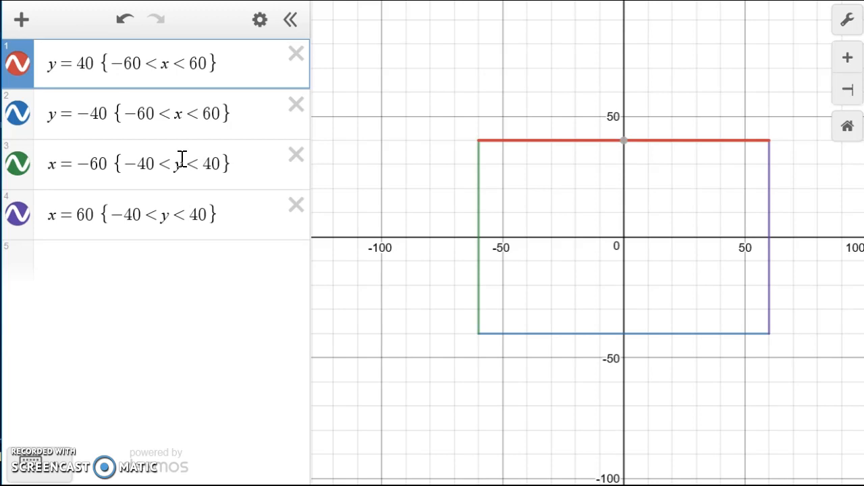
Step: Change the first equation to the inequality y ≤ 40, keeping its restriction −60 < x < 60
left_click(71, 62)
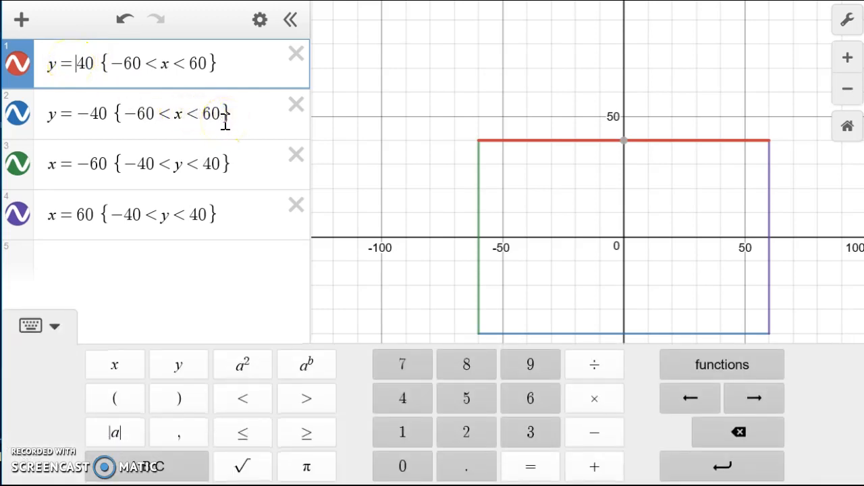
key("BackSpace")
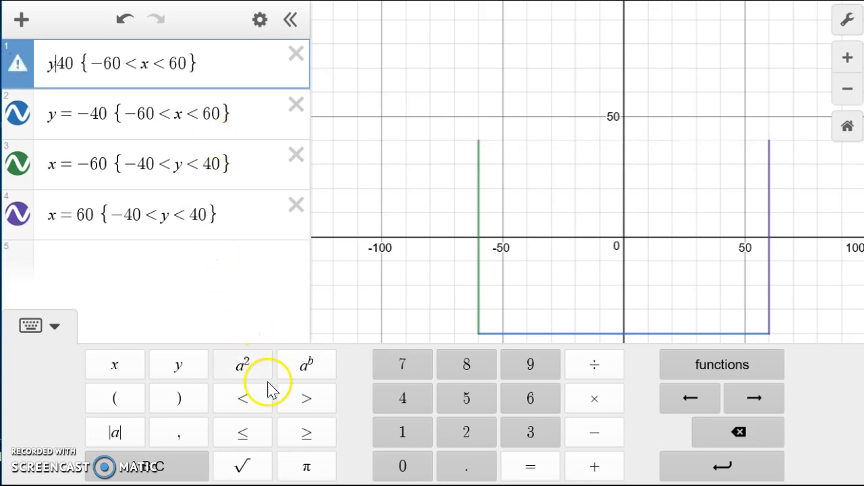
left_click(245, 434)
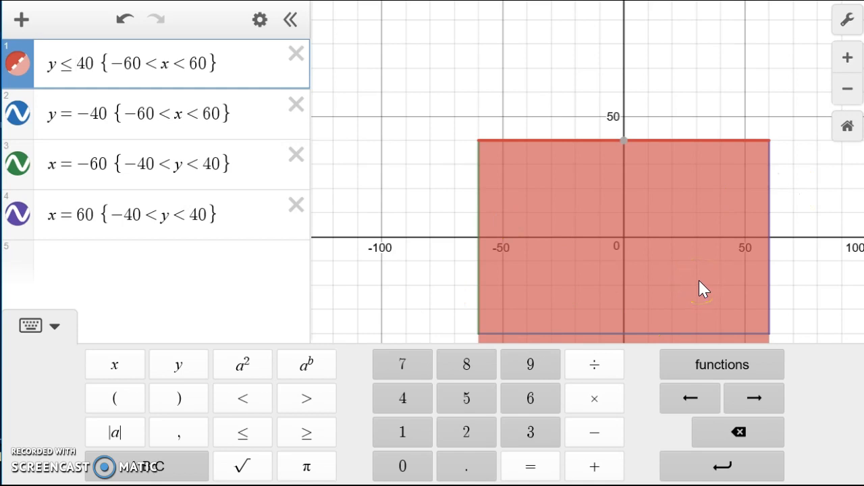
Step: Add the restriction {y ≥ −40} to the y ≤ 40 inequality so the shading stops at the rectangle's lower edge
left_click(848, 89)
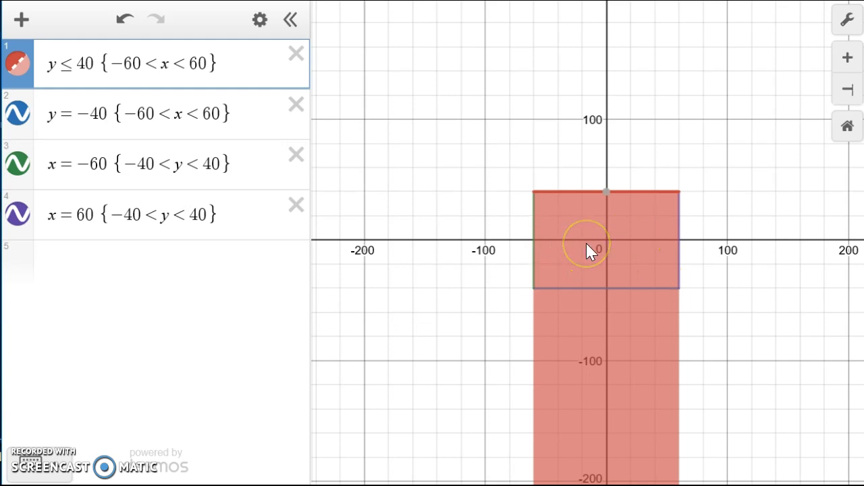
scroll(586, 243, "up", 4)
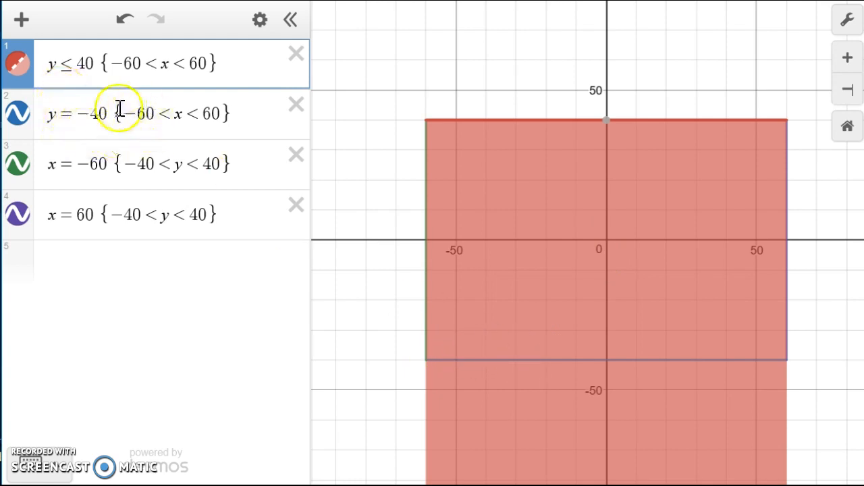
left_click(259, 67)
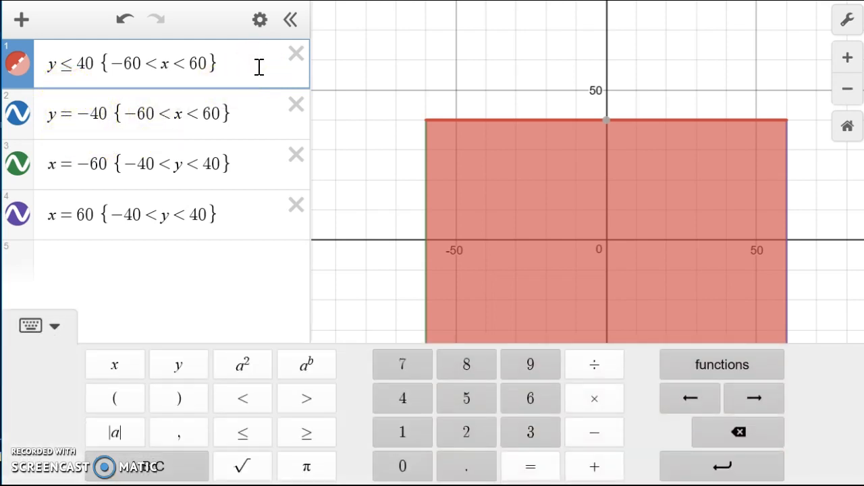
type("{y")
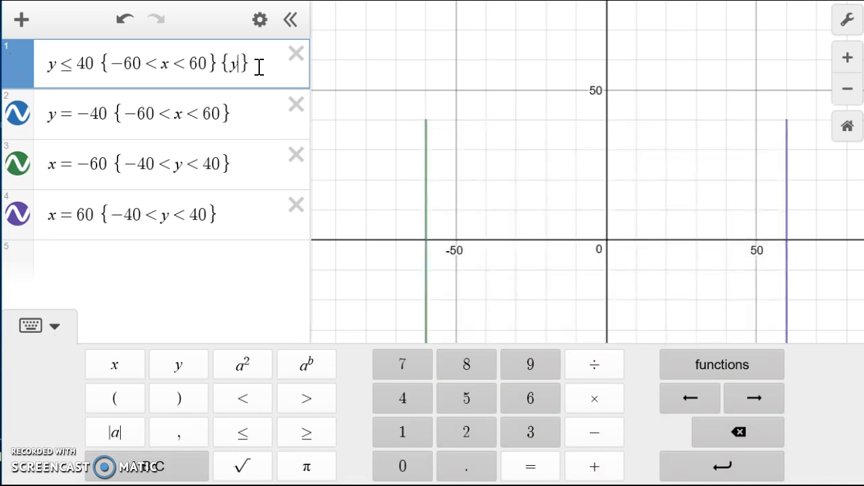
left_click(291, 439)
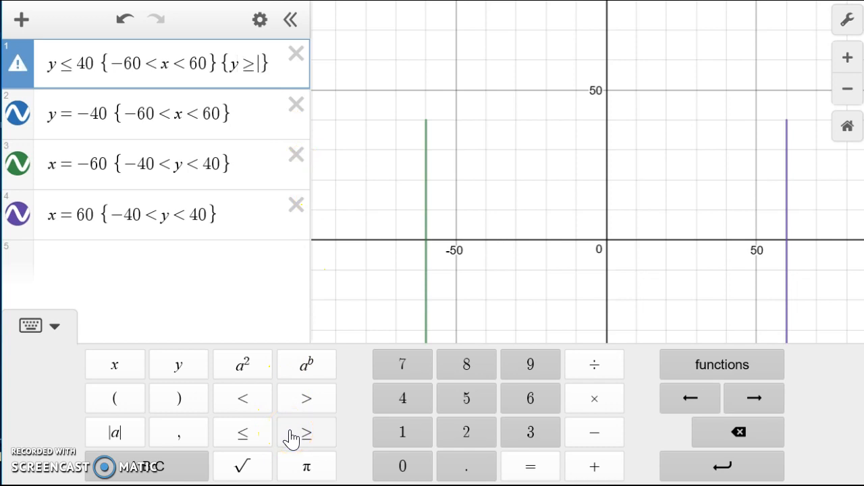
type("-40")
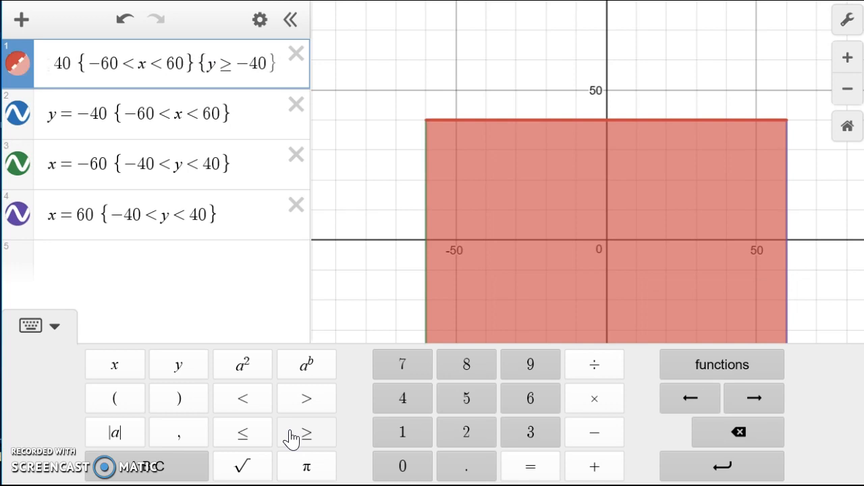
Step: Insert the line y = 3x + 10 as a new expression directly below the shaded inequality
key("Return")
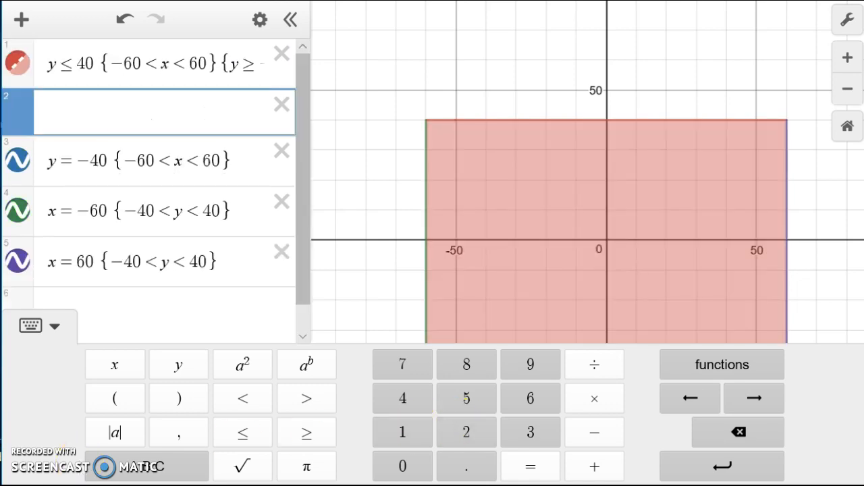
left_click(849, 100)
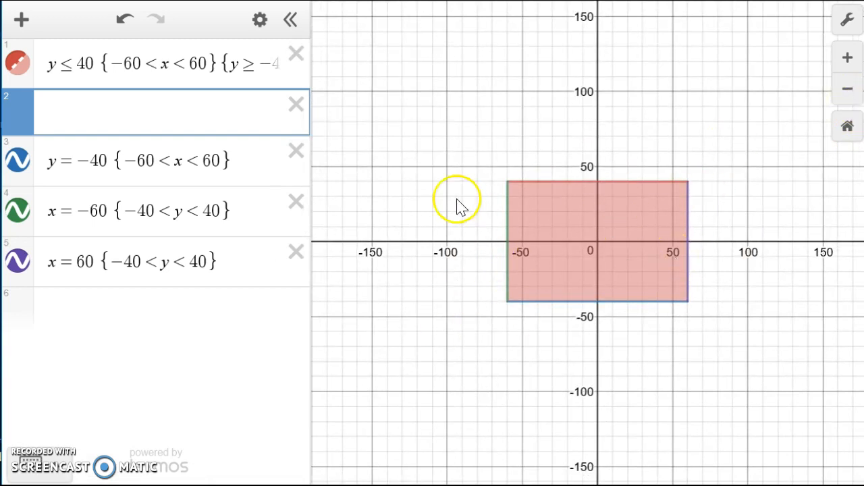
left_click(848, 59)
left_click(113, 109)
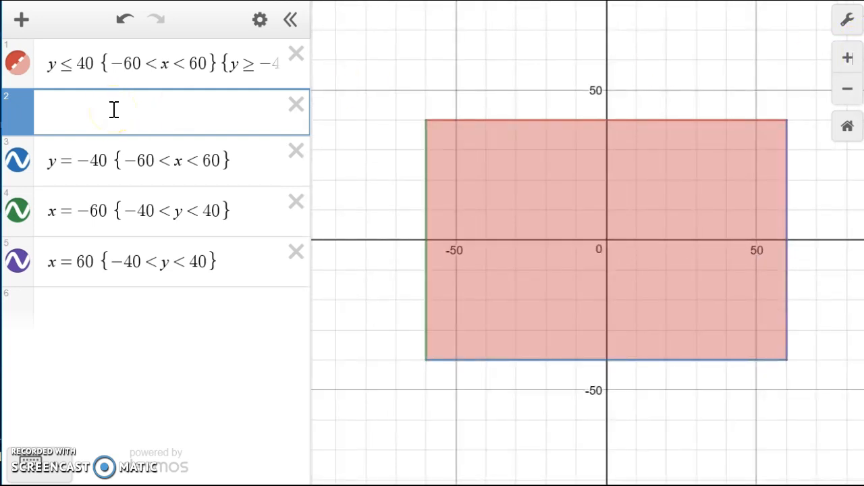
type("=")
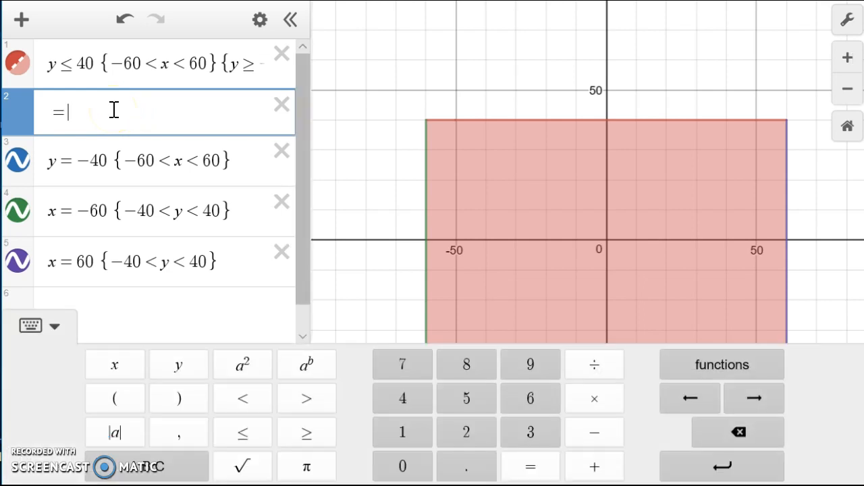
type(" 3x + 10")
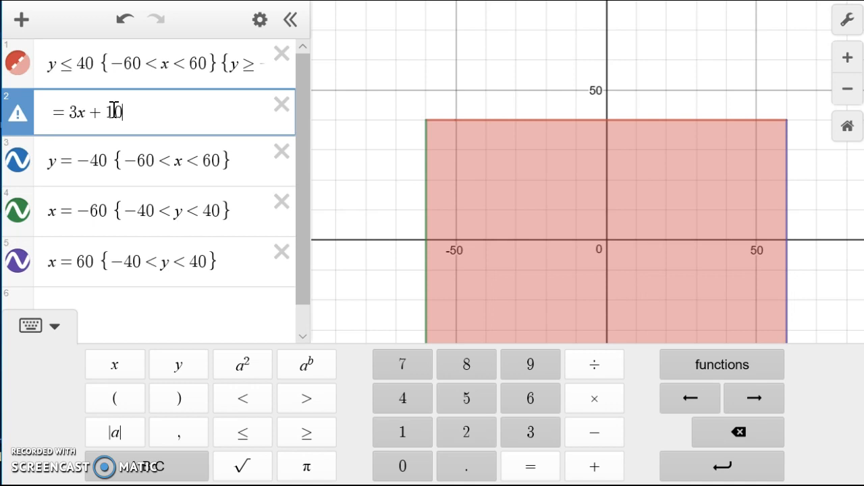
key("Left")
key("Left")
key("Left")
key("Left")
key("Left")
key("Left")
type("y")
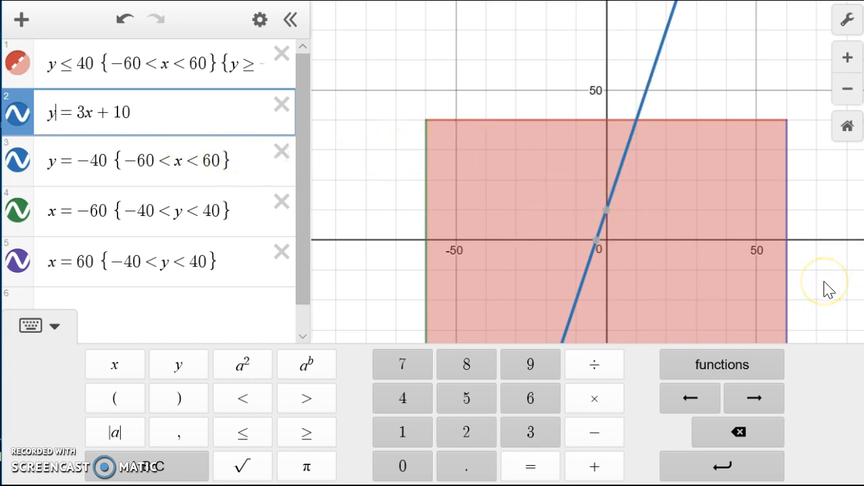
Step: Inspect where the line y = 3x + 10 crosses the upper and lower edges of the rectangle
left_click(847, 89)
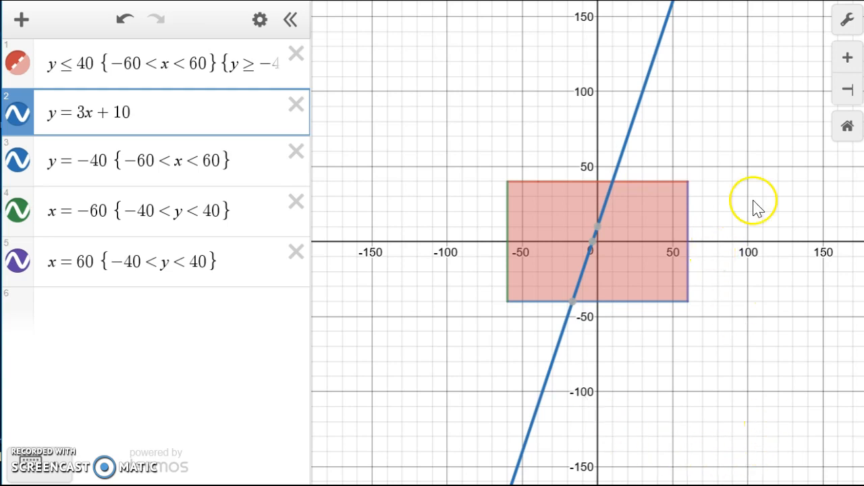
left_click(847, 61)
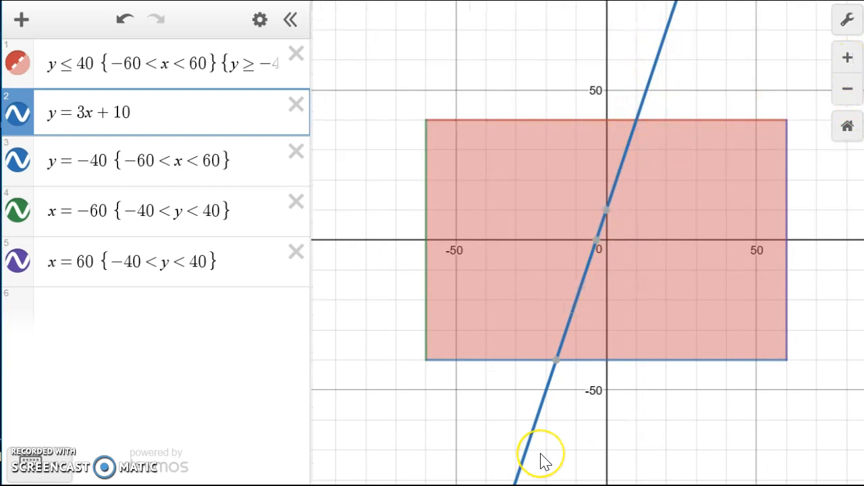
left_click(557, 363)
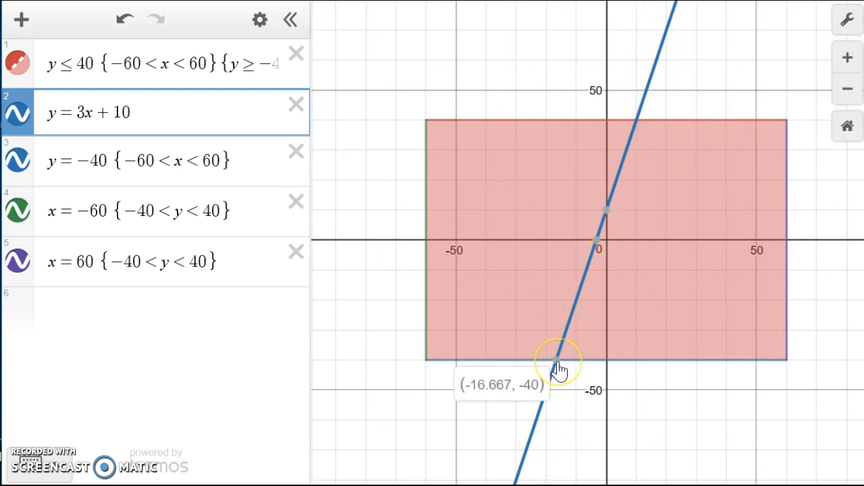
left_click(553, 362)
left_click(615, 235)
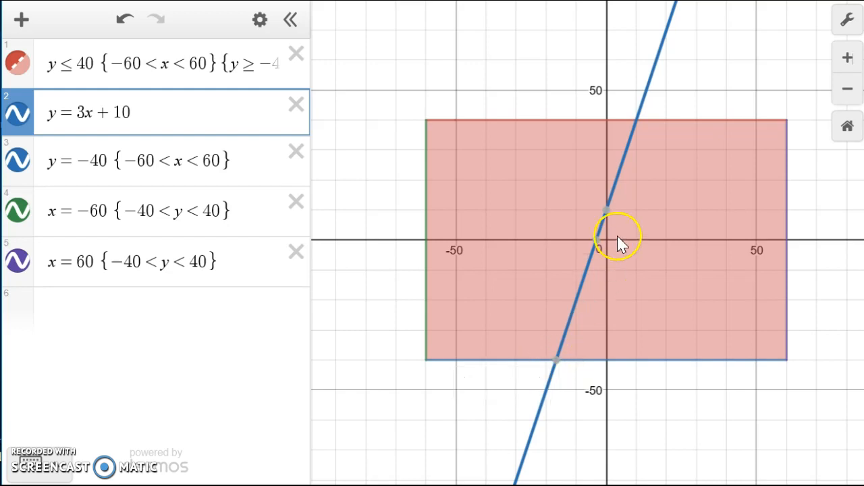
left_click(636, 121)
left_click(638, 119)
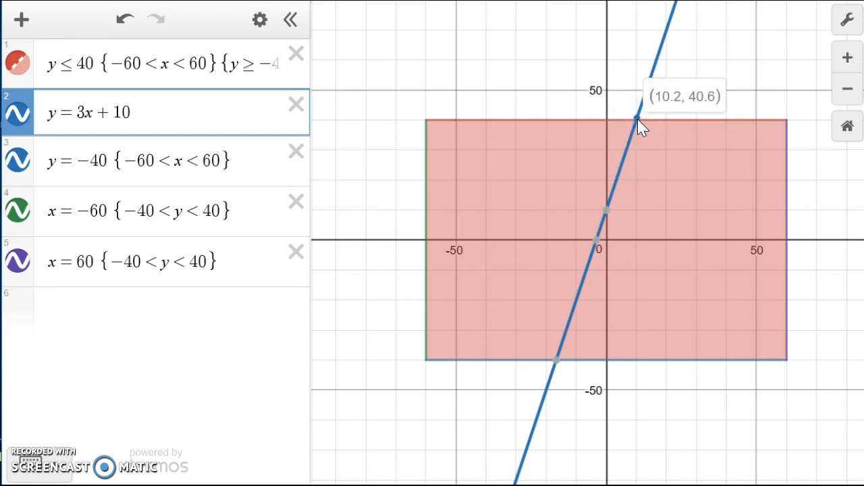
left_click_drag(637, 119, 636, 122)
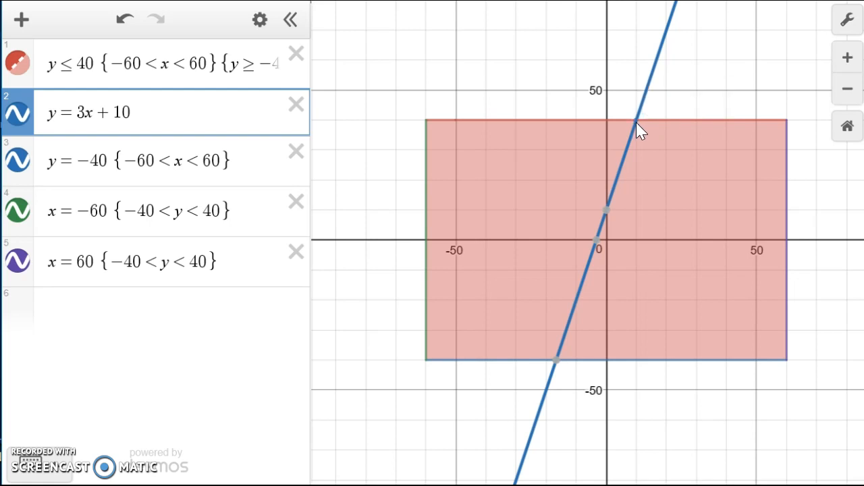
left_click(555, 362)
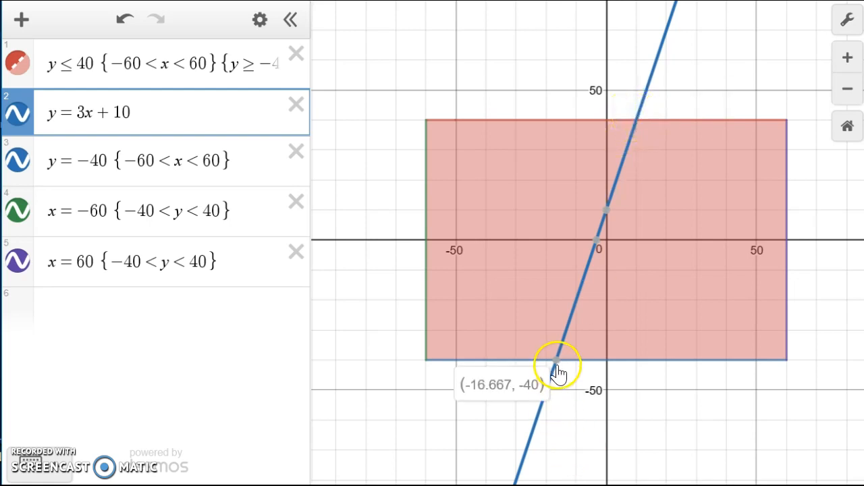
Step: Restrict the line y = 3x + 10 to the rectangle's height with {−40 ≤ y ≤ 40}
left_click(162, 110)
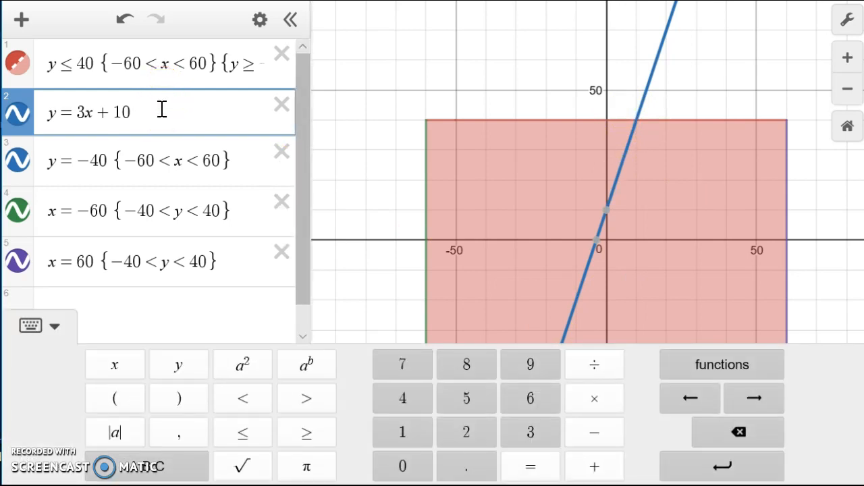
type("{")
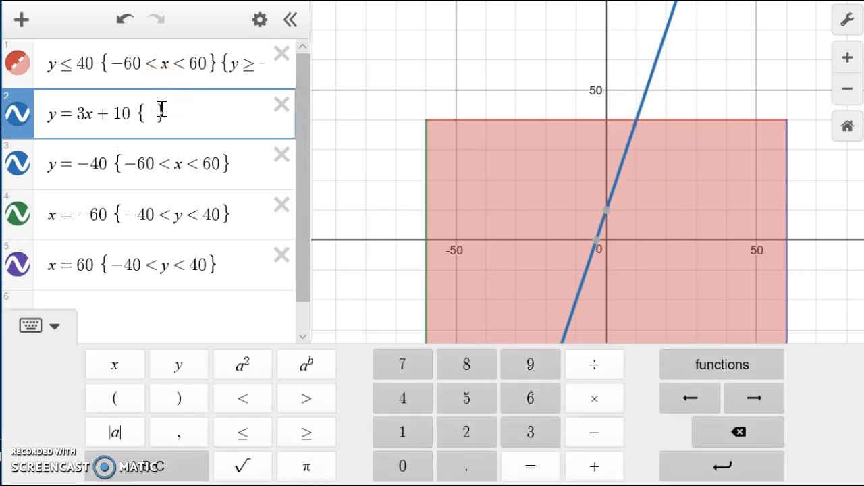
type("-40")
left_click(243, 405)
left_click(247, 432)
type("y")
left_click(261, 434)
type("40")
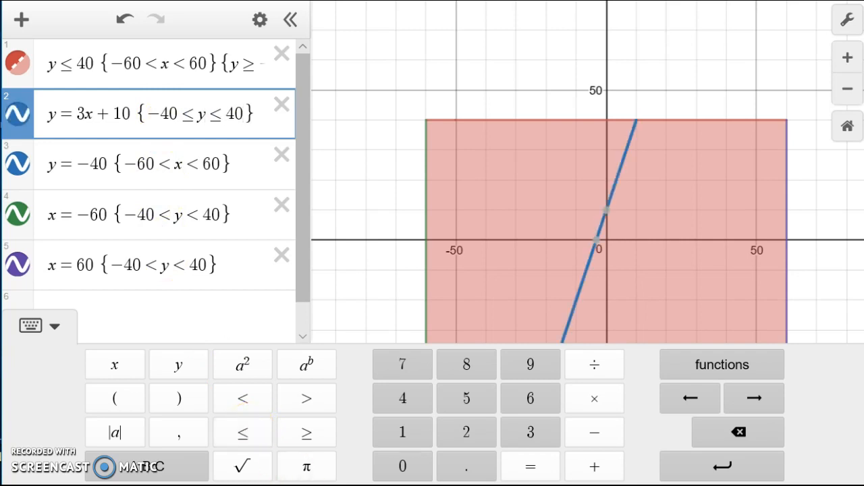
left_click(249, 273)
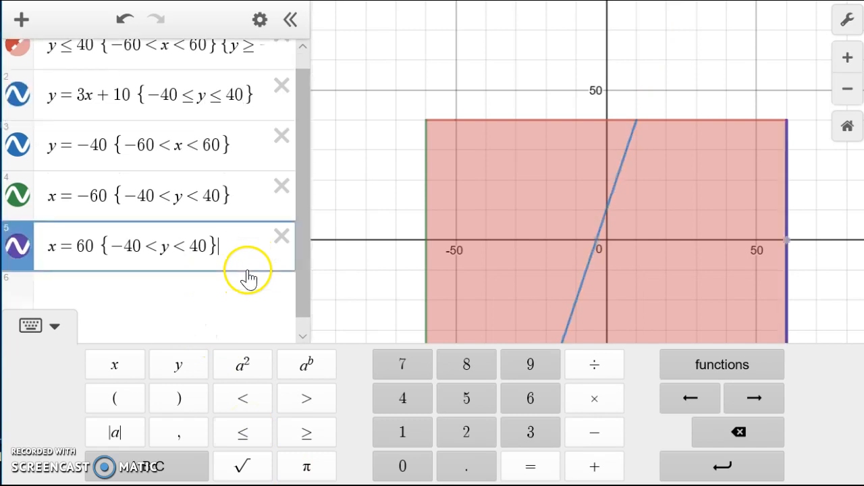
left_click(823, 307)
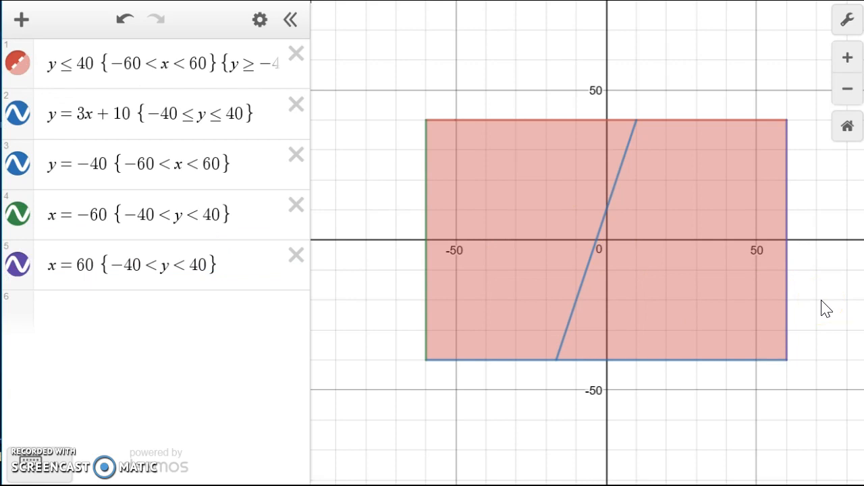
Step: Add the parabola y = x² as a new expression after the x = 60 line
left_click(264, 264)
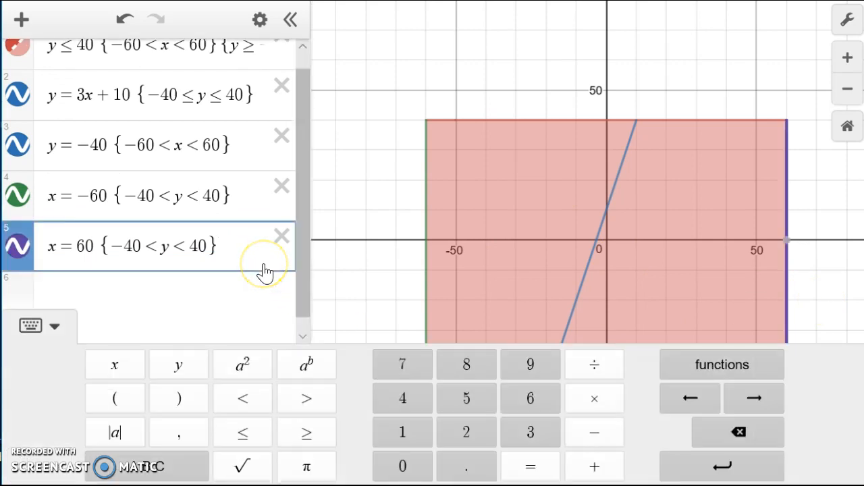
key("Return")
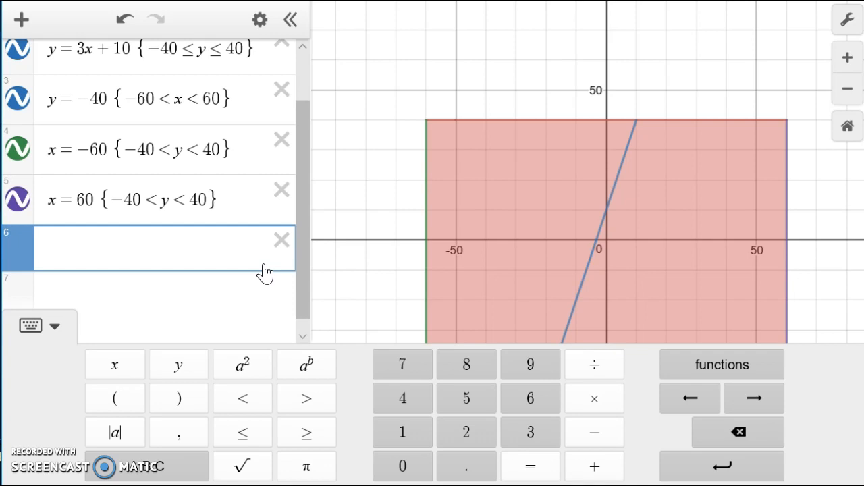
type("y=xx")
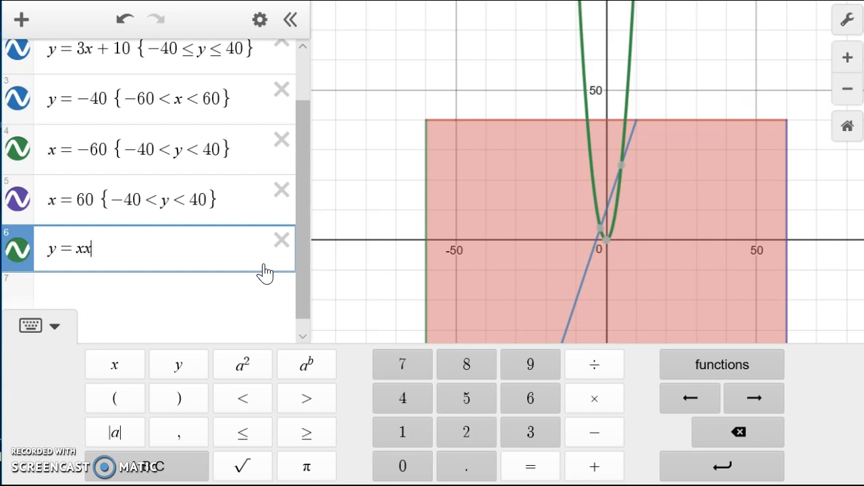
key("BackSpace")
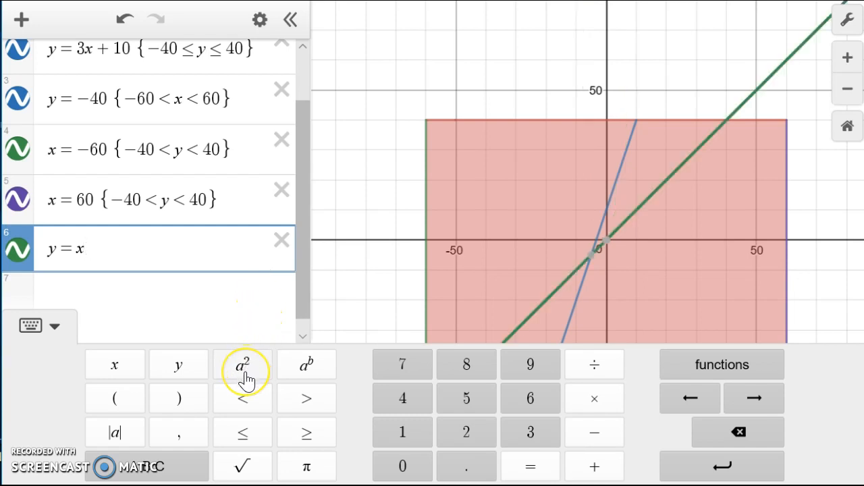
left_click(242, 368)
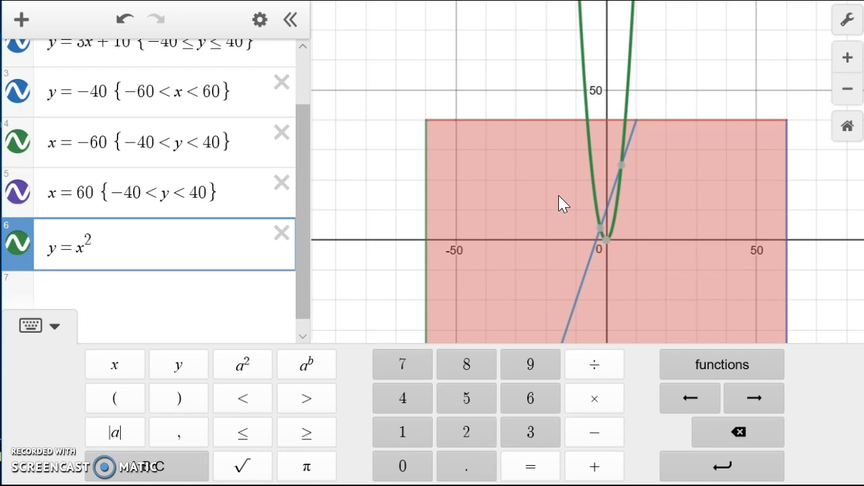
Step: Turn the parabola downward and widen it by giving x² the coefficient −0.5
key("Left")
key("Left")
key("Left")
type("-")
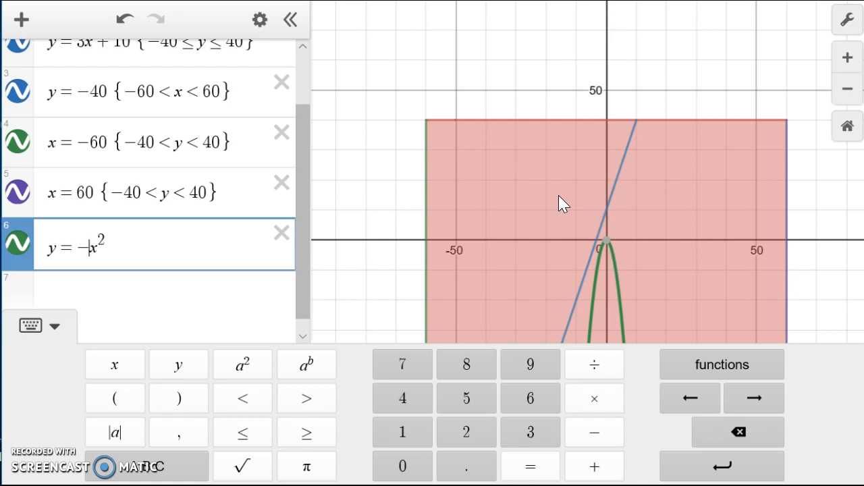
type("0.5")
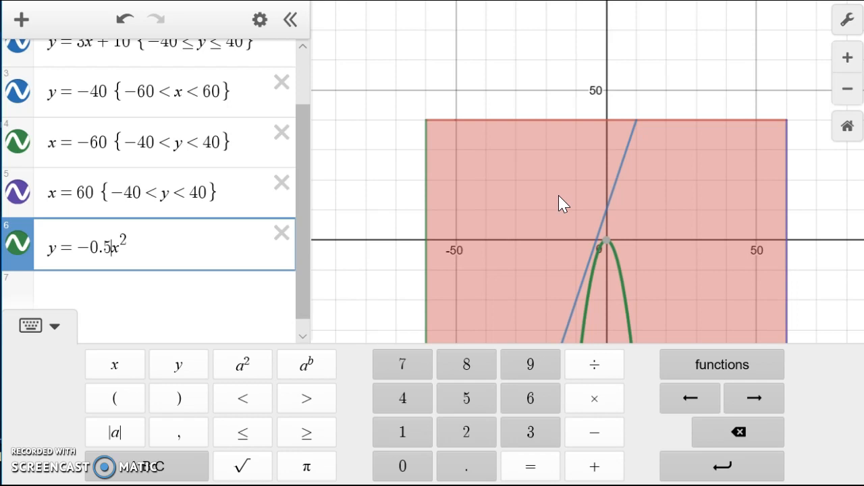
Step: Widen the downward parabola by changing the coefficient of x² to −0.04
key("BackSpace")
key("BackSpace")
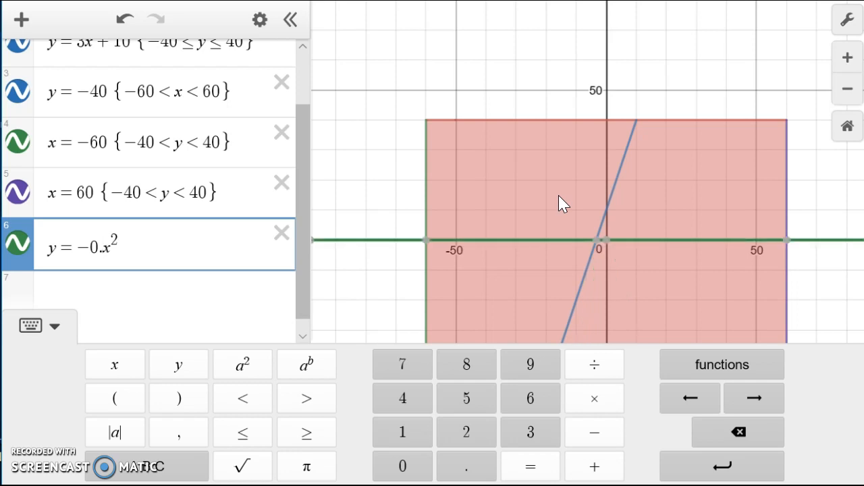
type(".04")
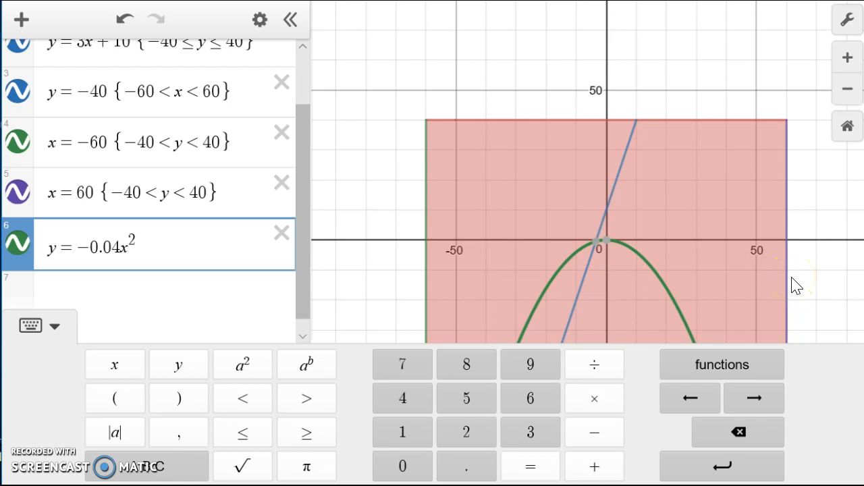
Step: Shift the parabola left and up by rewriting it as y = −0.04(x + 20)² + 25
type("(x")
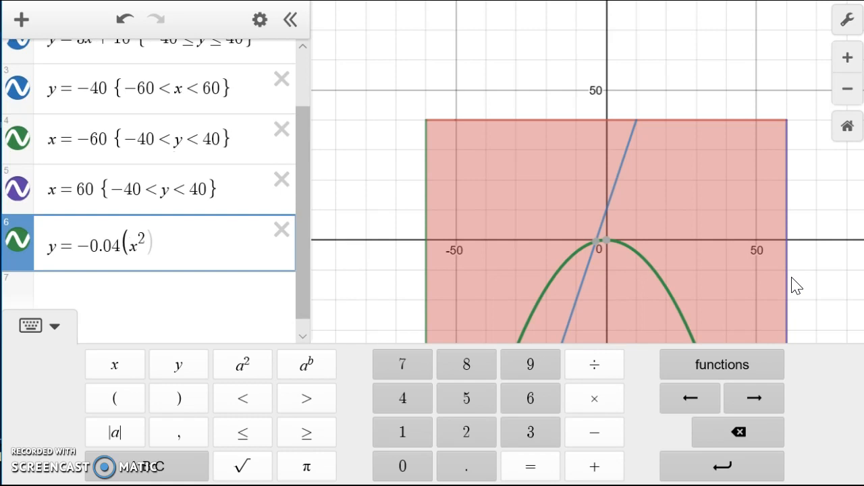
type(")")
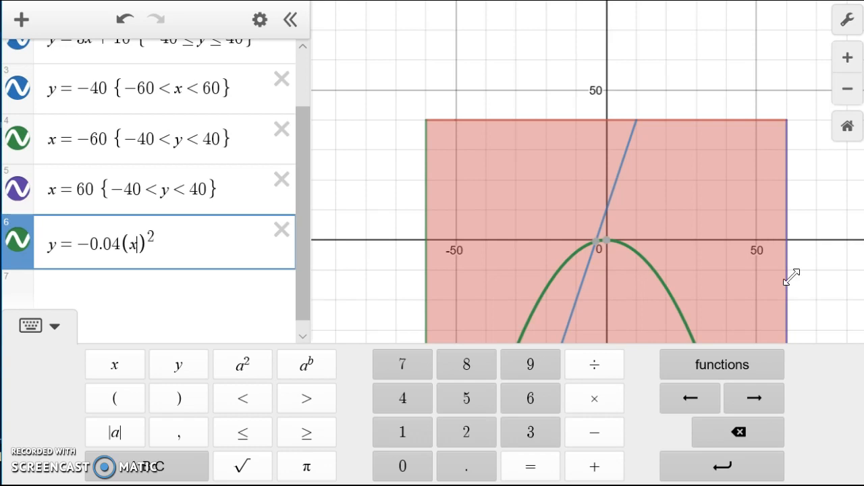
type("+20")
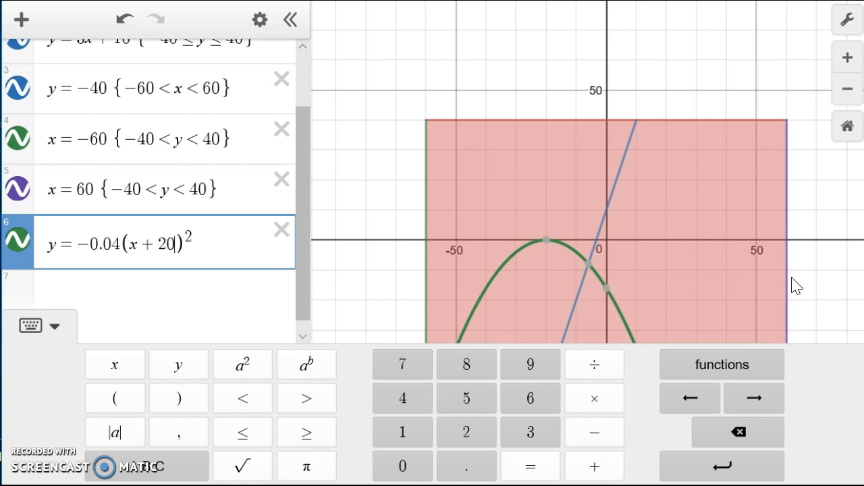
left_click(231, 247)
type("+ ")
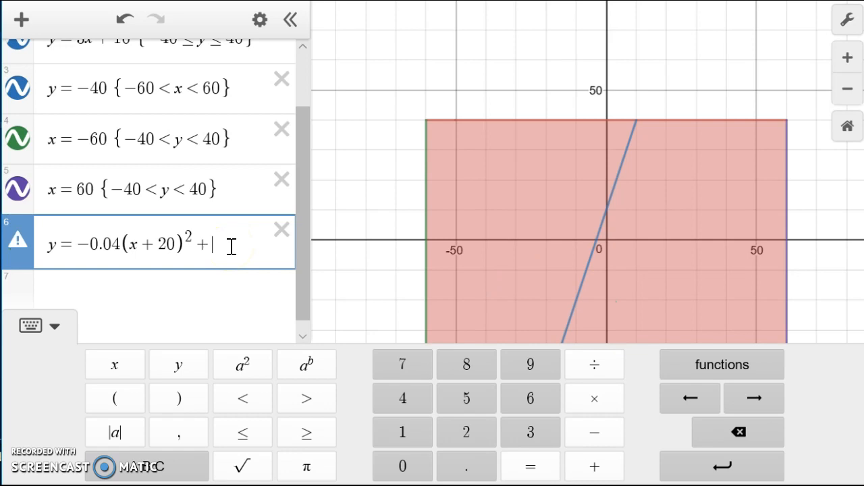
type("25")
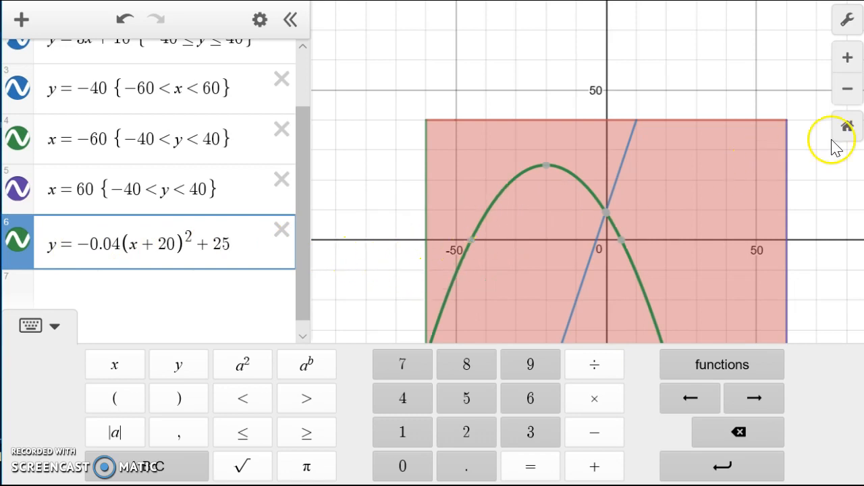
Step: Restrict the parabola y = −0.04(x + 20)² + 25 to the part above −10 with {y > −10}
left_click(852, 101)
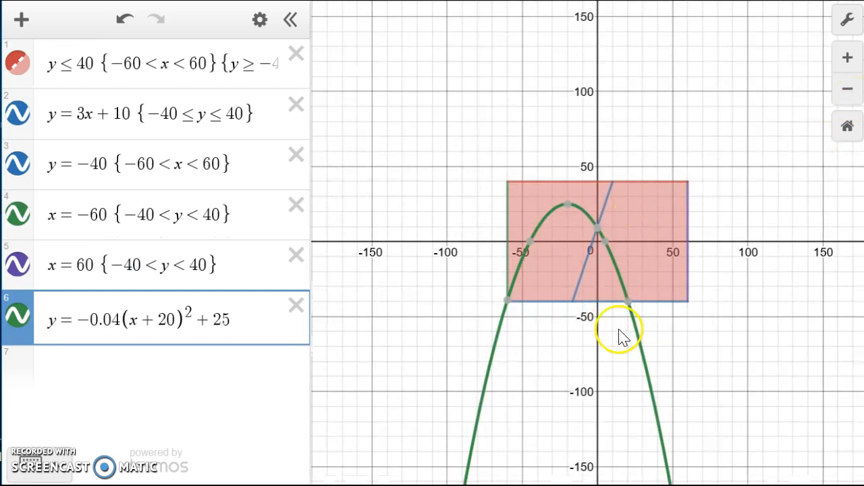
left_click(848, 58)
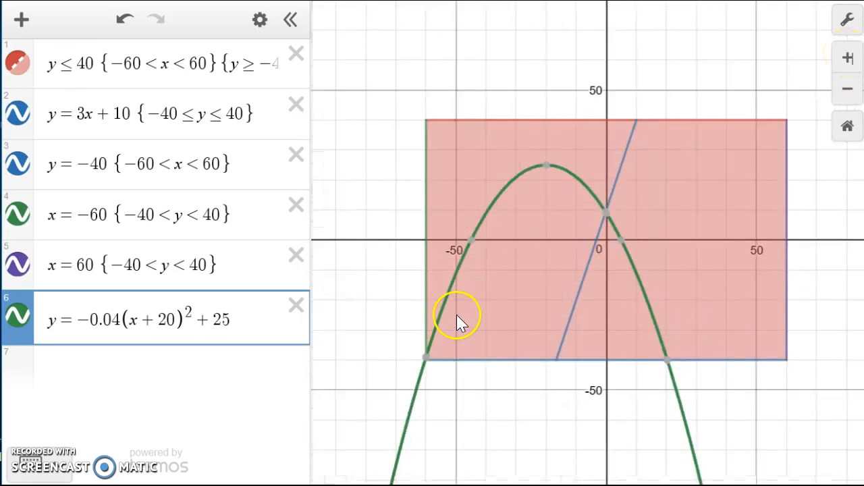
left_click(457, 271)
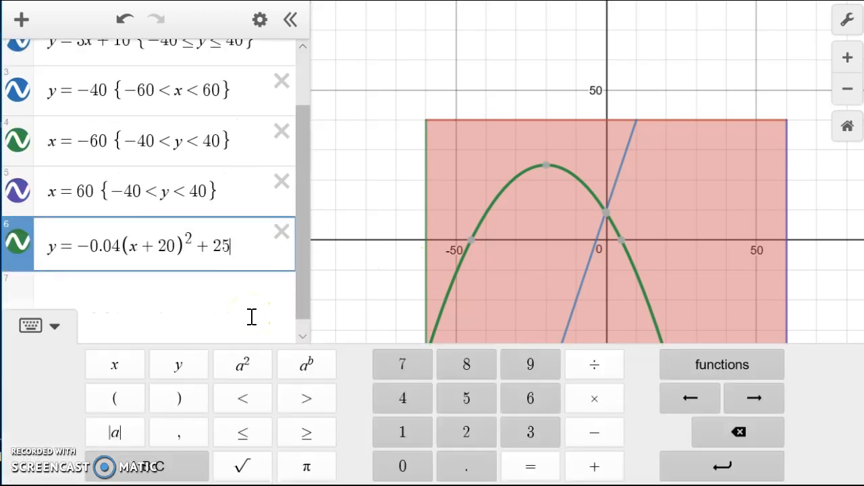
type("{")
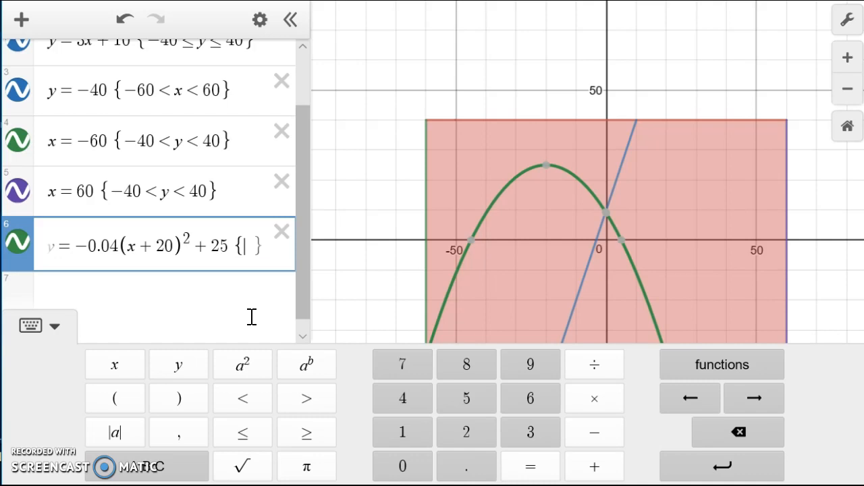
type("y")
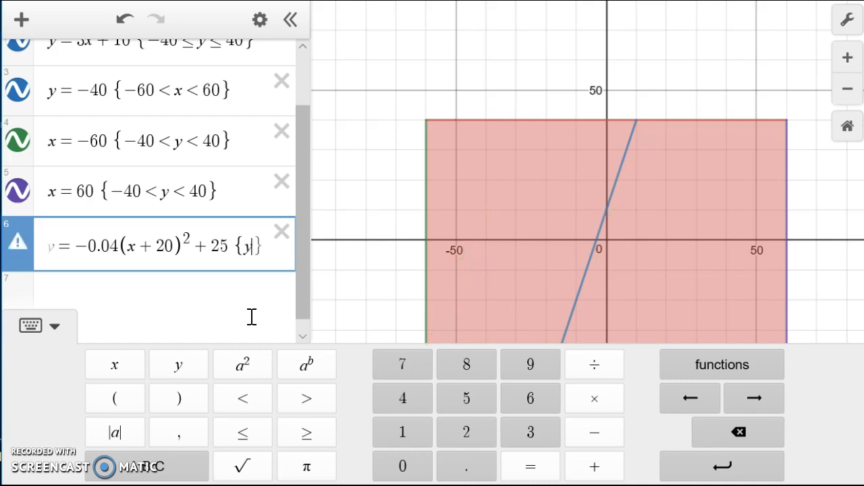
type(">")
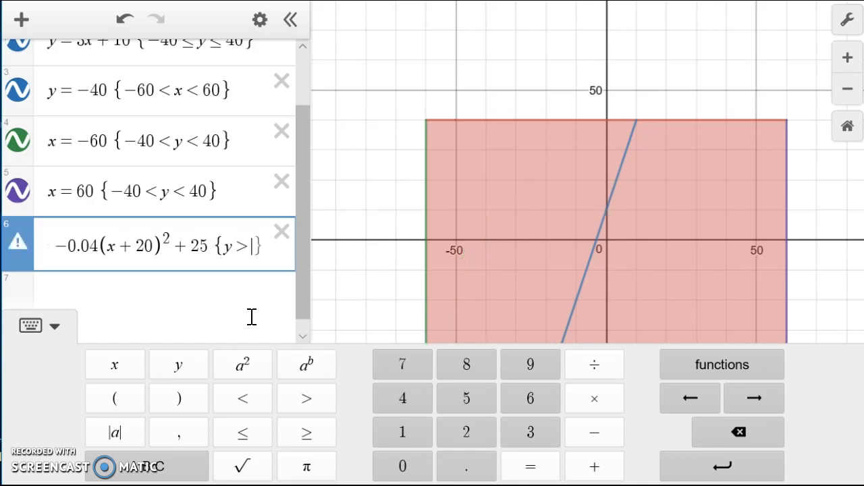
type("-10")
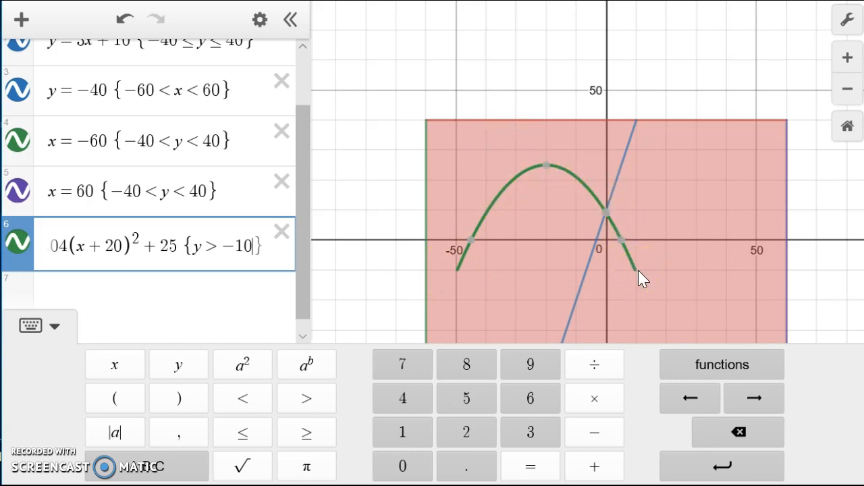
Step: Duplicate the full parabola expression y = −0.04(x + 20)² + 25 {y > −10} into a new expression below it
key("Right")
key("shift+Left")
key("shift+Left")
key("shift+Left")
key("shift+Left")
key("shift+Left")
key("shift+Left")
key("shift+Left")
key("shift+Left")
key("shift+Left")
key("shift+Left")
key("shift+Left")
key("shift+Left")
key("shift+Left")
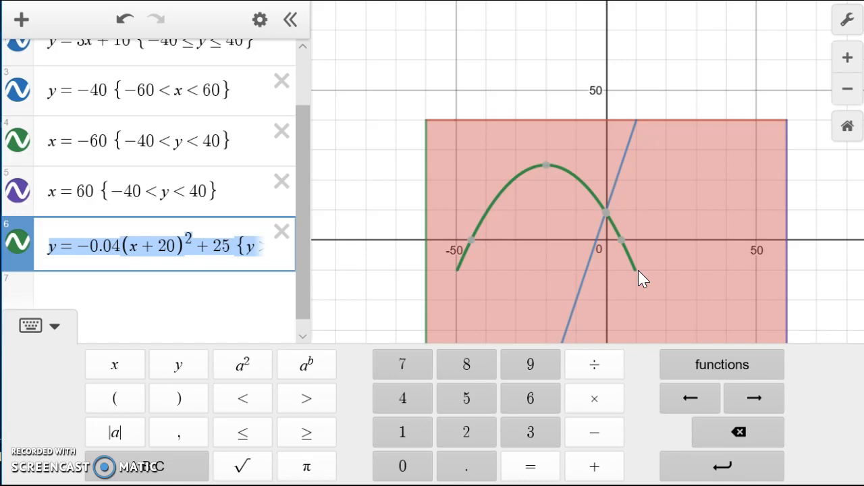
key("Right")
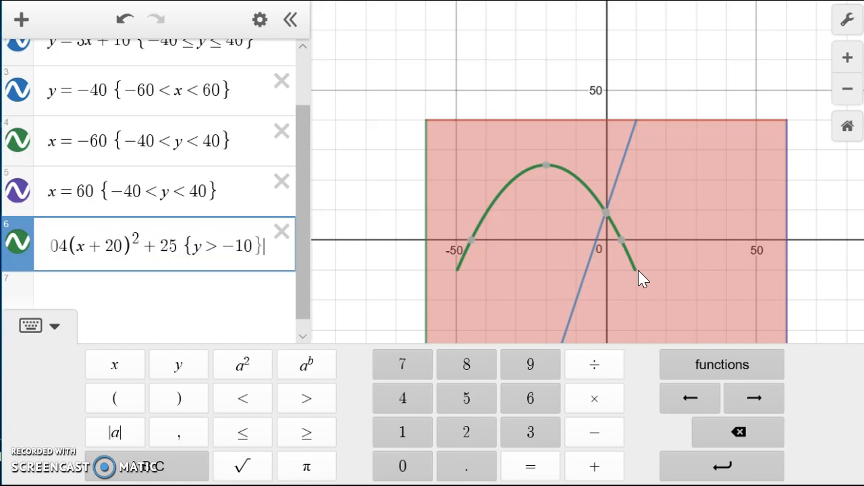
key("Return")
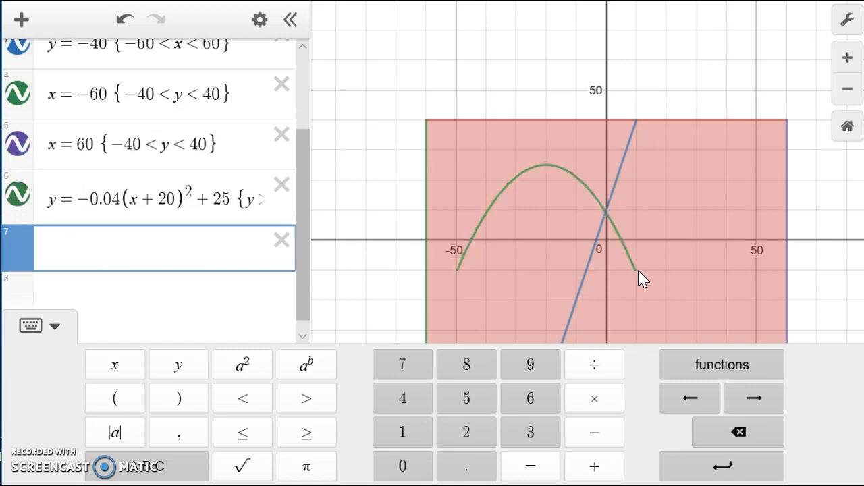
type("y = −0.04(x + 20)^2 + 25 {y > −10}")
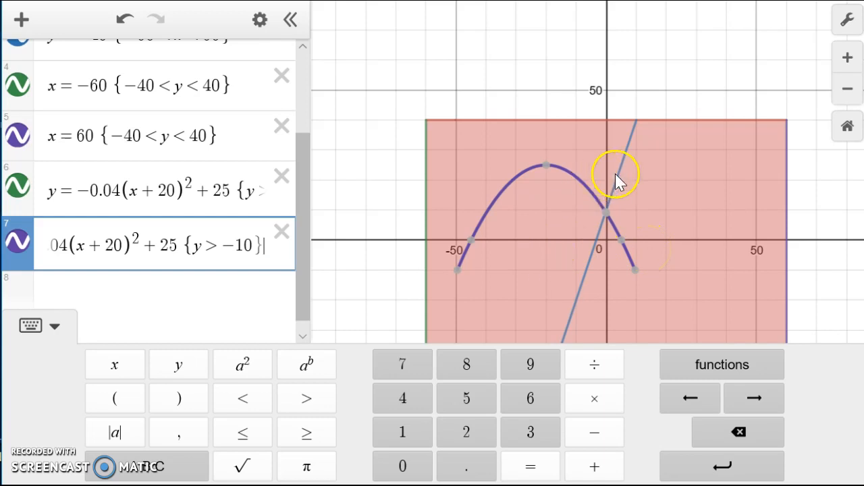
Step: Move the duplicated parabola to the other side of the y-axis by changing its bracket to (x − 20)
left_click(95, 247)
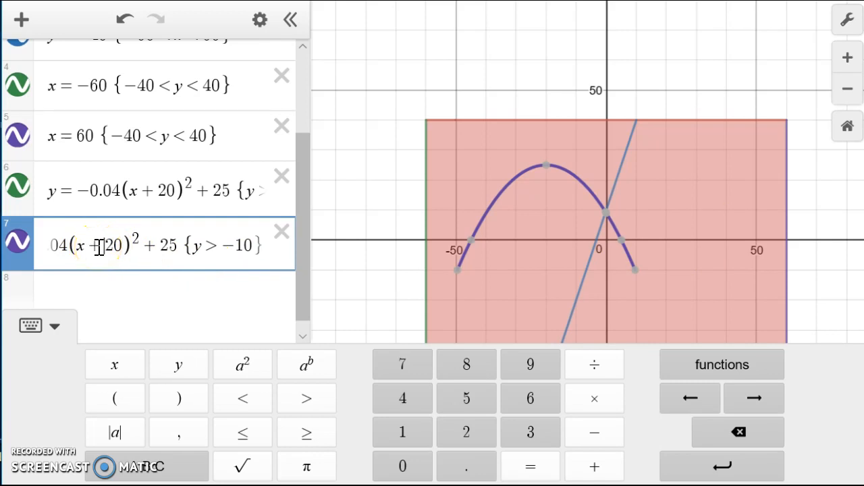
left_click(240, 281)
key("BackSpace")
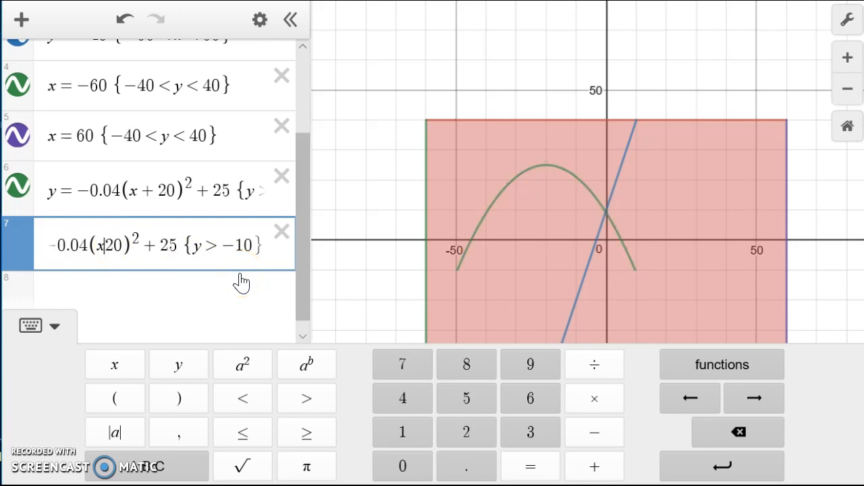
type("-")
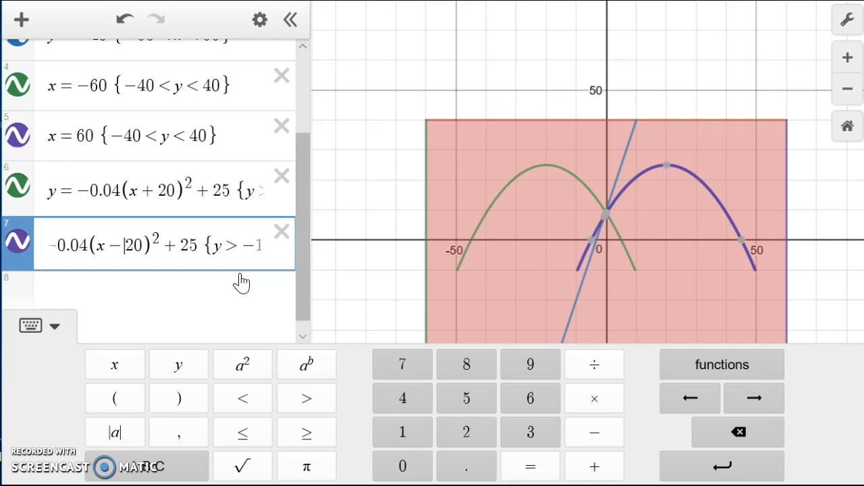
Step: Bring the duplicated parabola closer to the y-axis by changing its bracket to (x − 10)
key("Right")
key("Right")
key("Left")
key("BackSpace")
type("1")
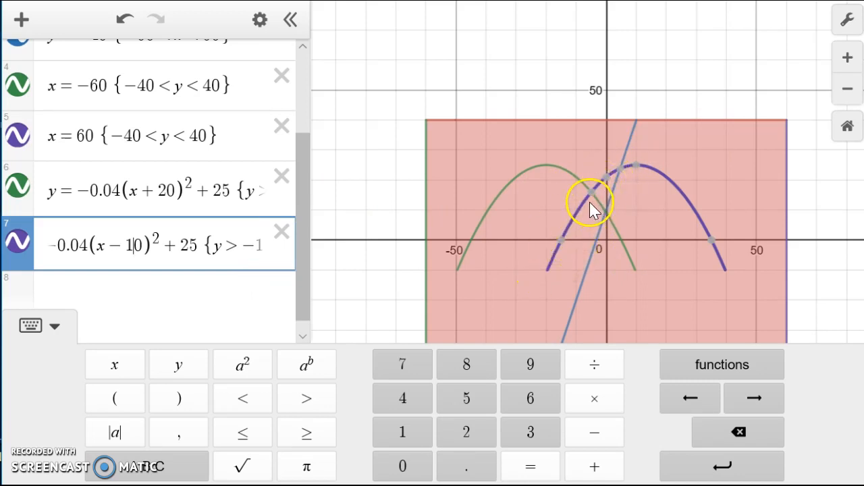
Step: Cut the duplicated parabola off at its intersection with the first parabola by adding the restriction {x > −5}
mouse_move(587, 200)
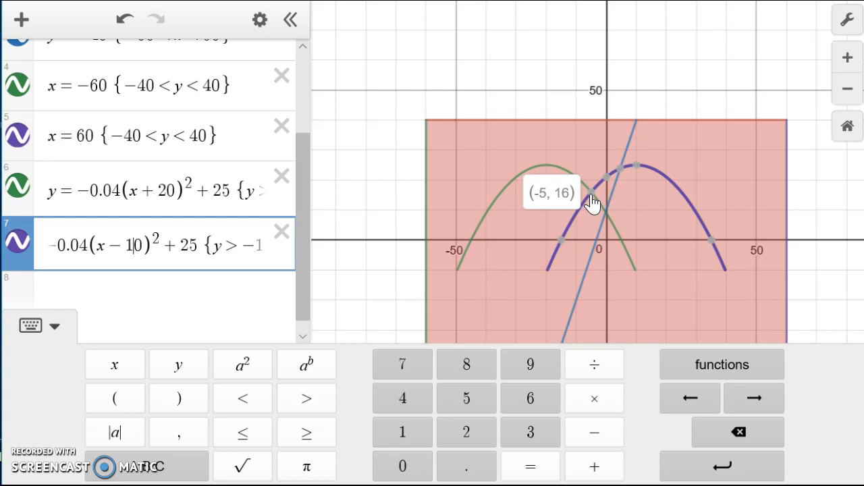
left_click(545, 192)
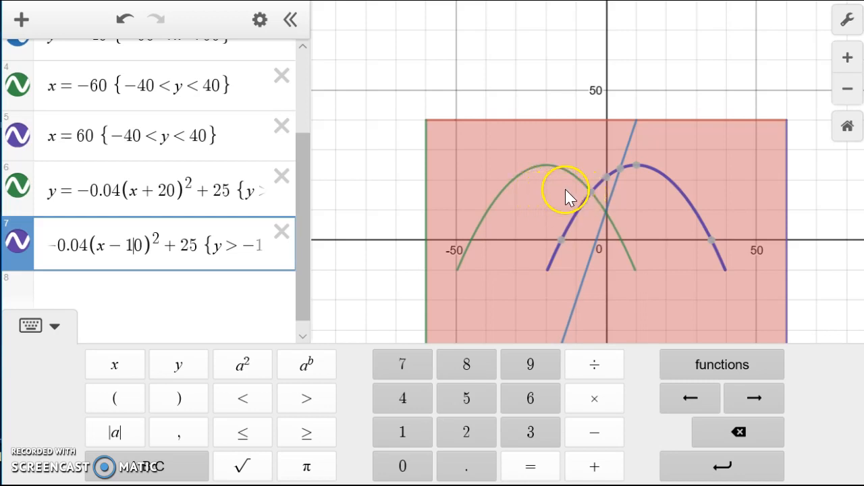
left_click(592, 193)
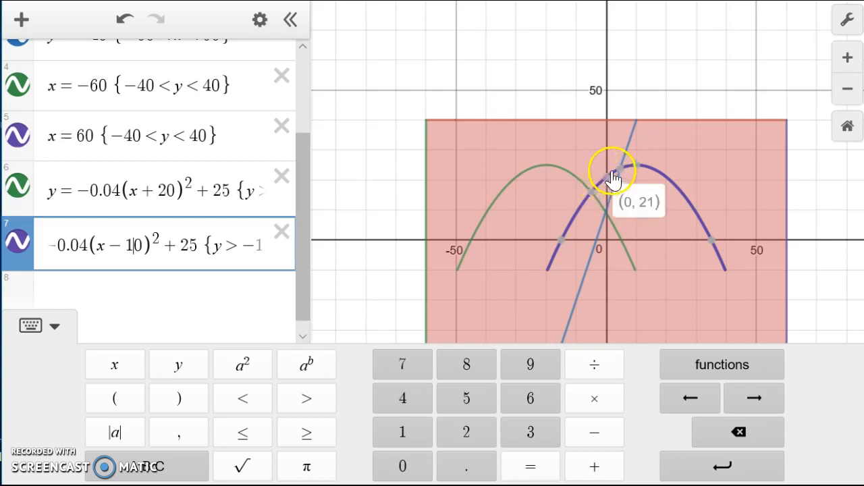
mouse_move(713, 251)
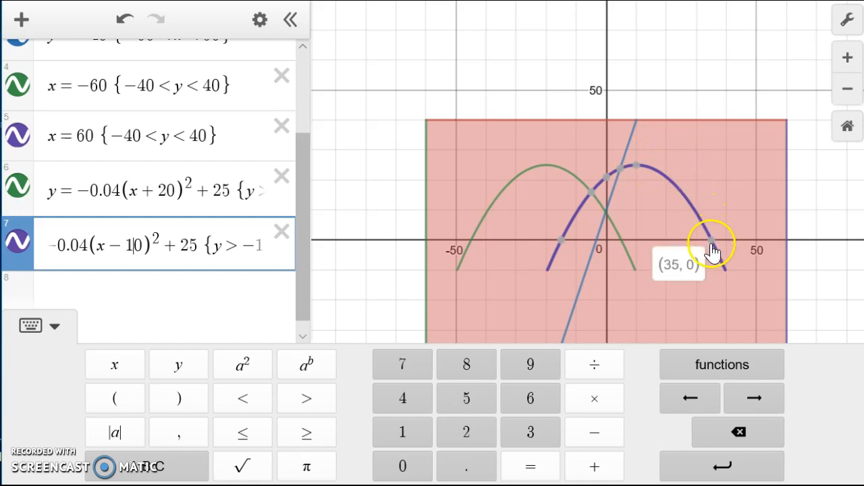
left_click(200, 247)
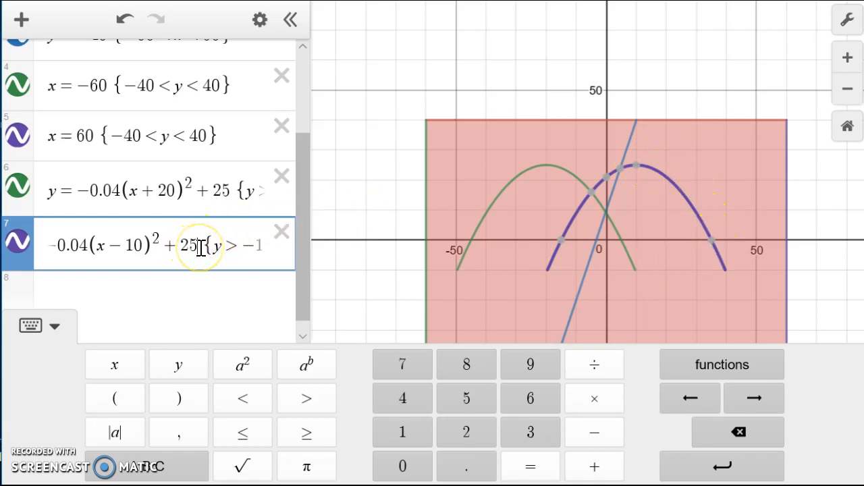
type("{")
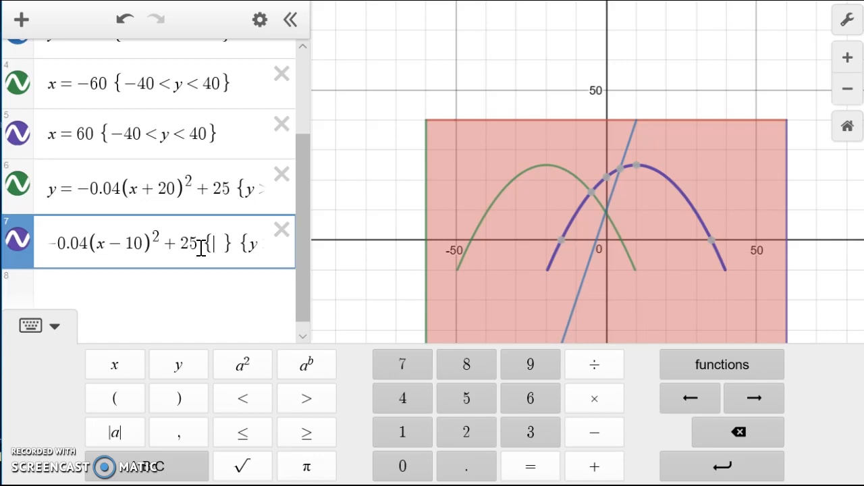
type("x")
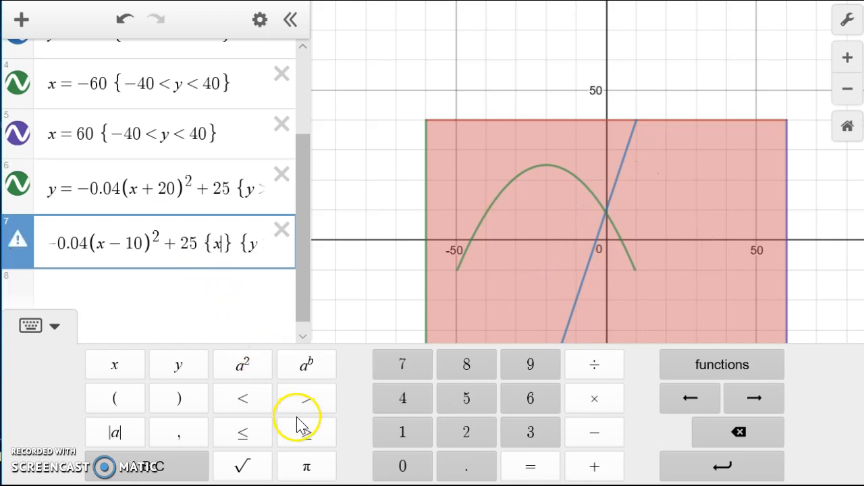
left_click(300, 403)
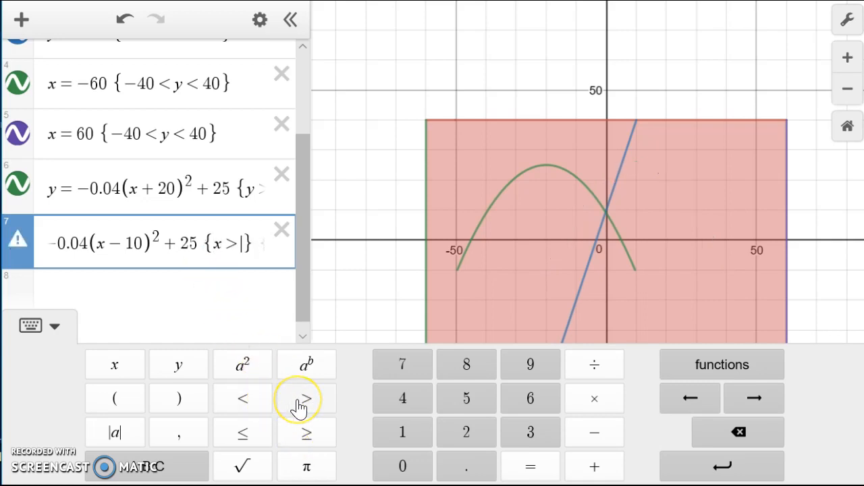
type("-5")
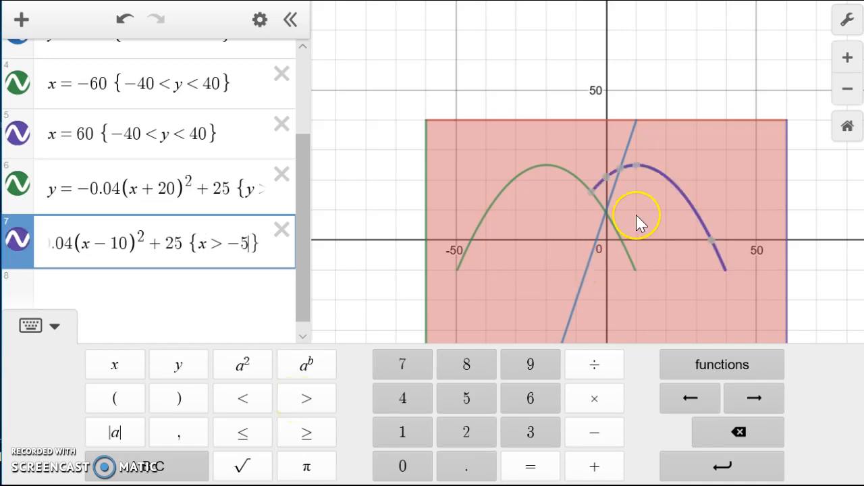
left_click(739, 91)
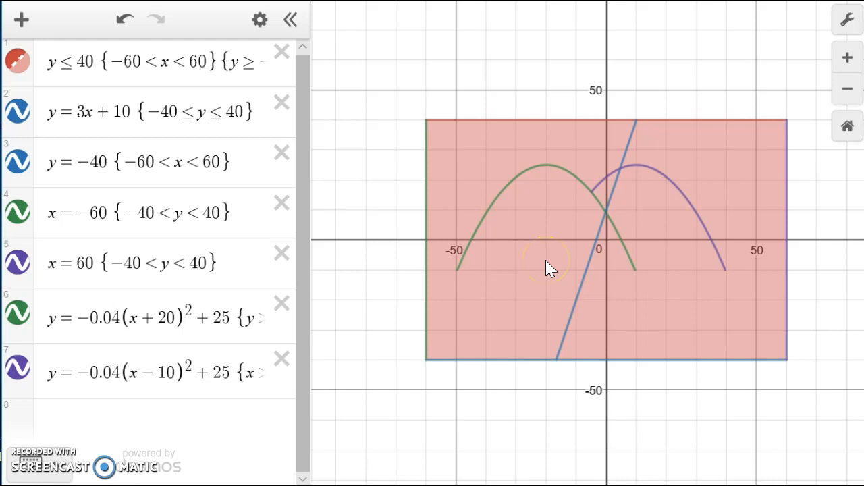
Step: Add the sine curve y = sin x as a new expression after the second parabola
left_click(125, 377)
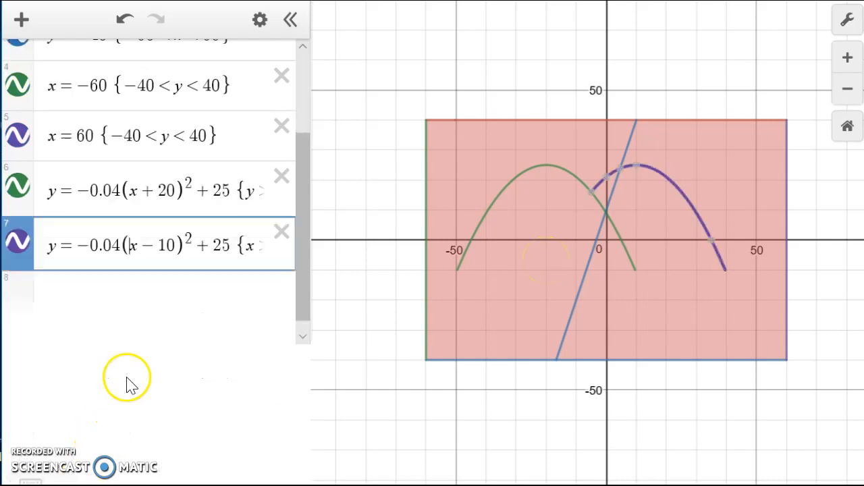
key("Return")
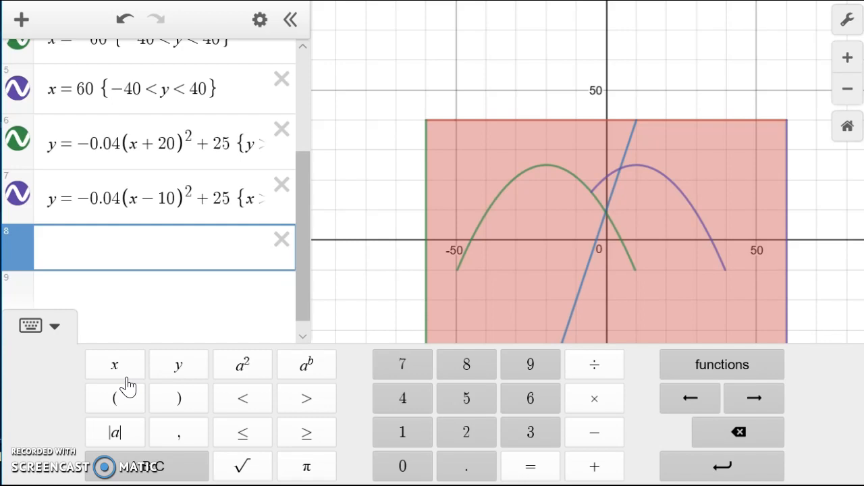
type("y=sinx")
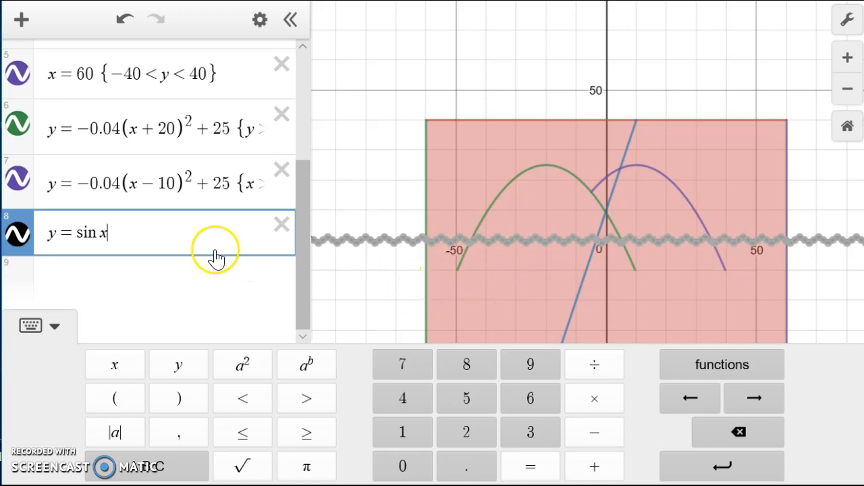
type("-10")
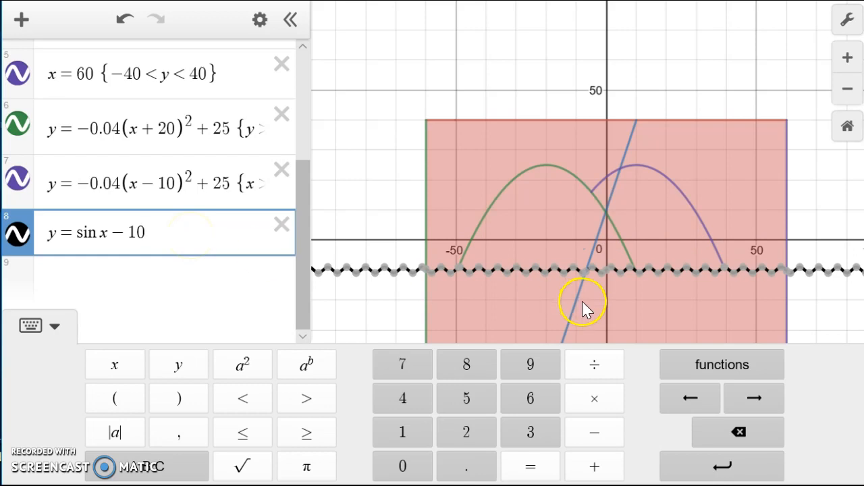
key("BackSpace")
key("BackSpace")
key("BackSpace")
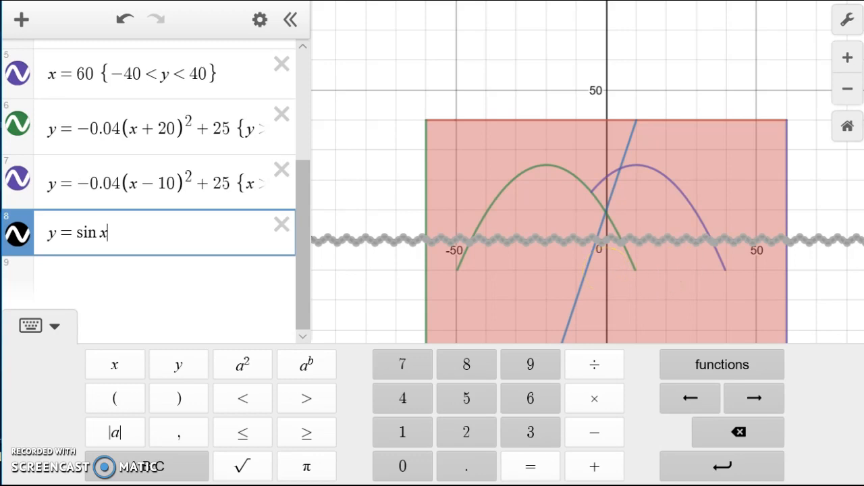
Step: Shift the sine curve down 10 units by changing its equation to y = sin x − 10
left_click(847, 88)
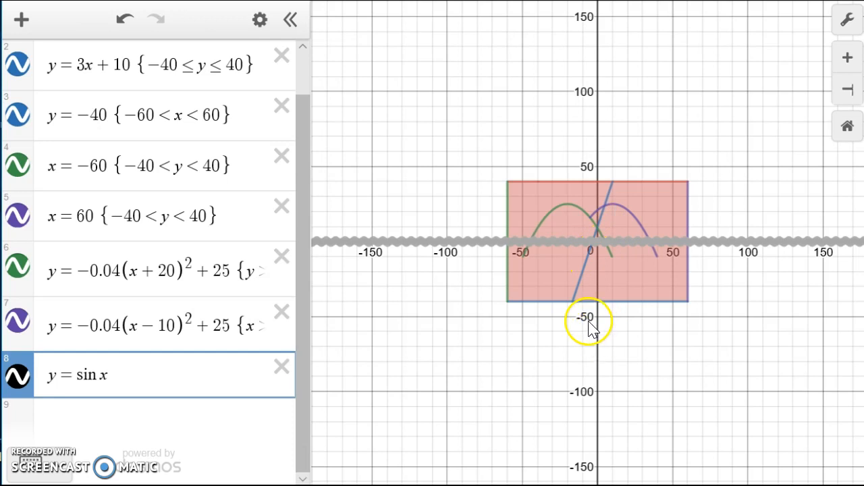
left_click(848, 68)
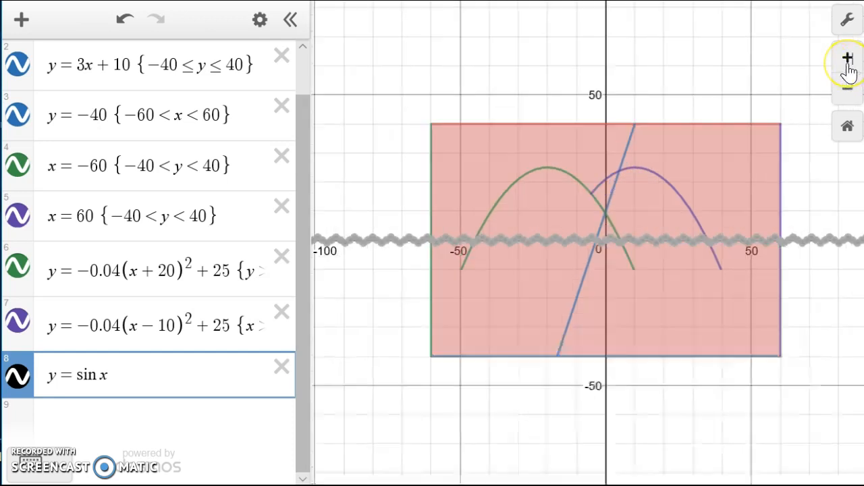
left_click(846, 65)
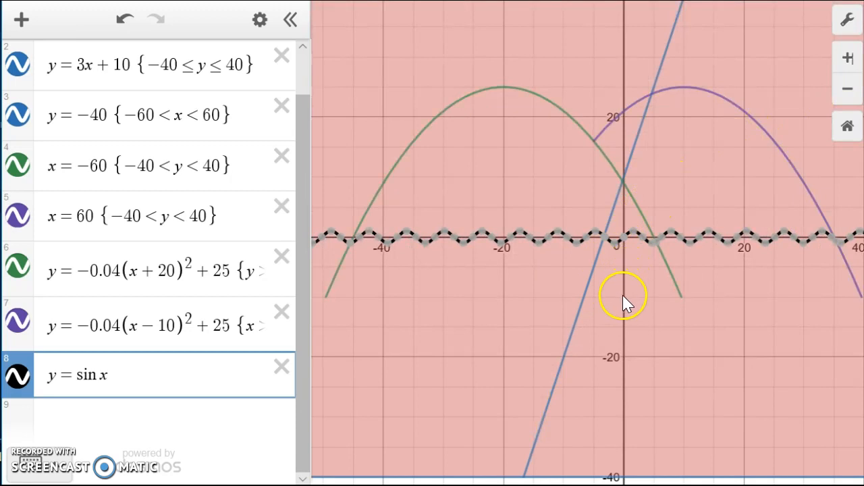
left_click(156, 371)
type("-10")
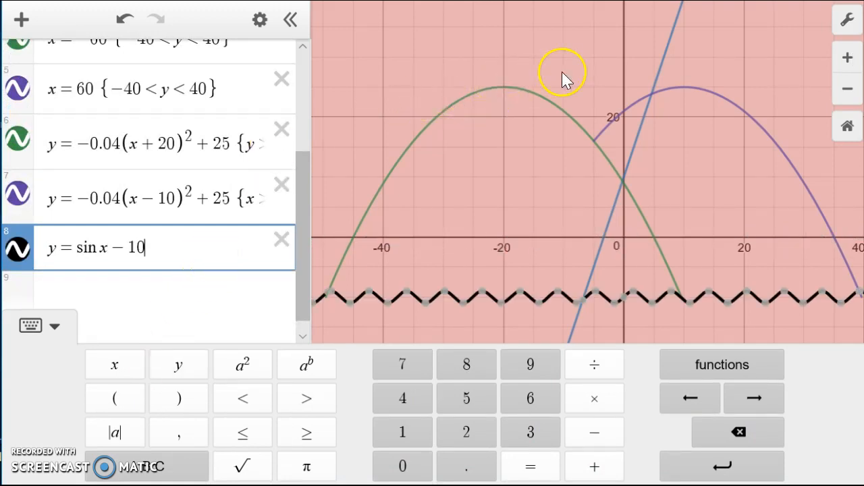
left_click(585, 68)
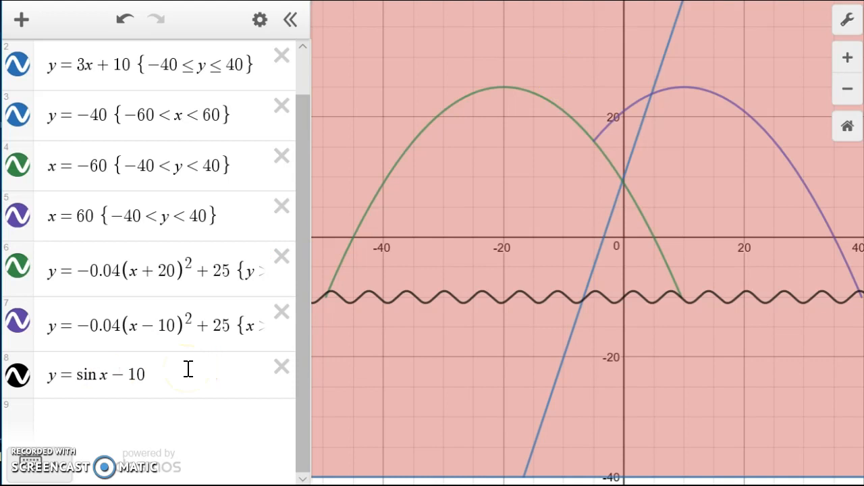
Step: Limit the sine curve to the rectangle's width by adding the restriction {−60 ≤ x ≤ 60}
left_click(853, 65)
left_click(852, 64)
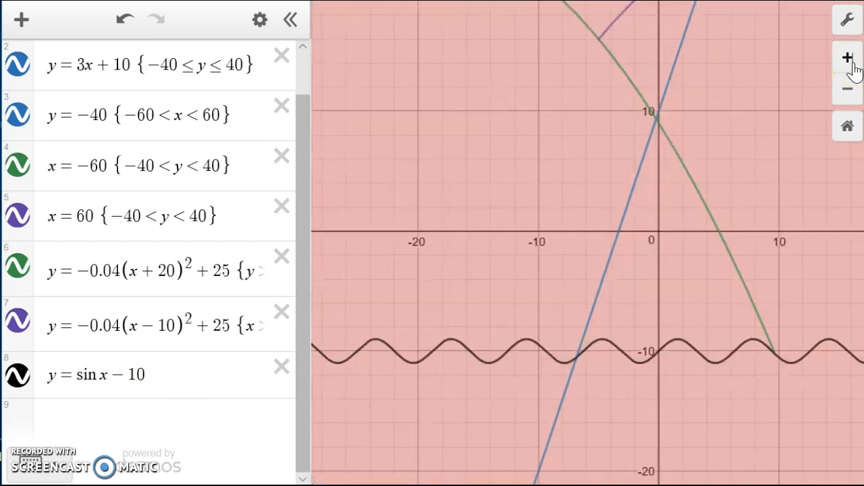
left_click(849, 93)
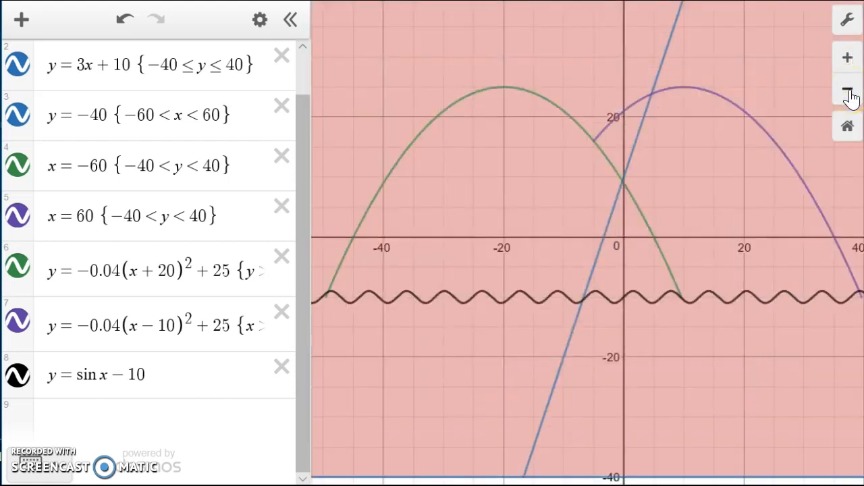
left_click(850, 93)
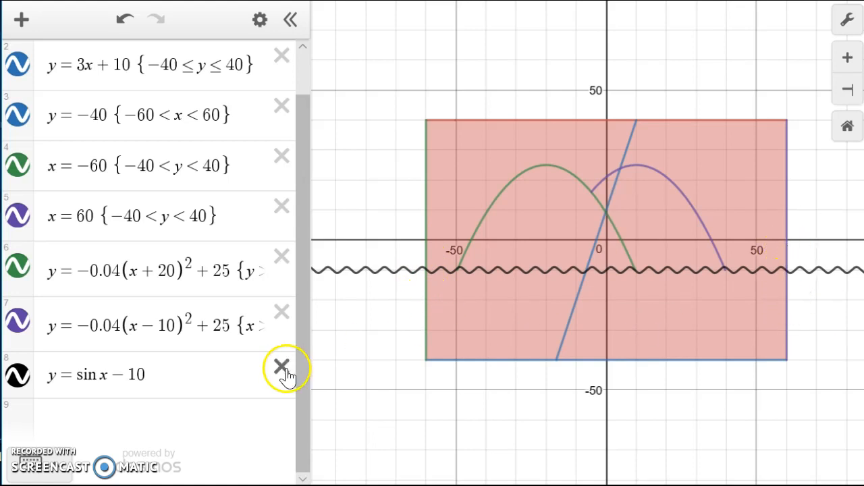
left_click(192, 372)
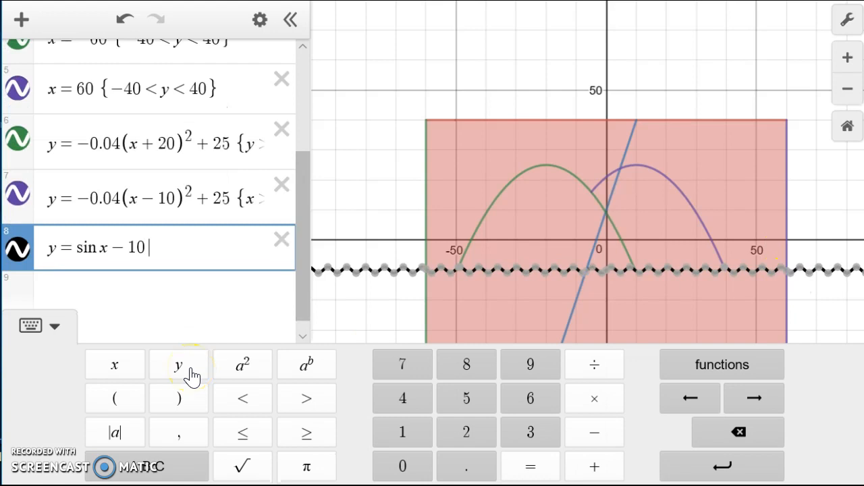
type("{")
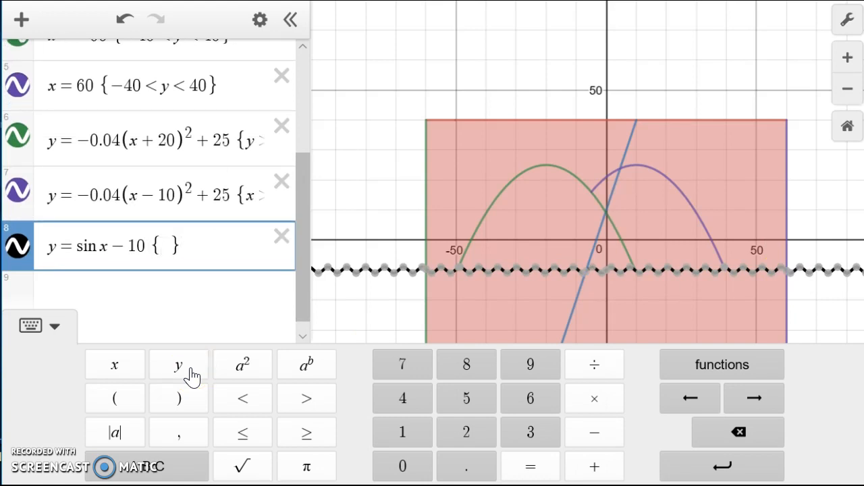
type("-60")
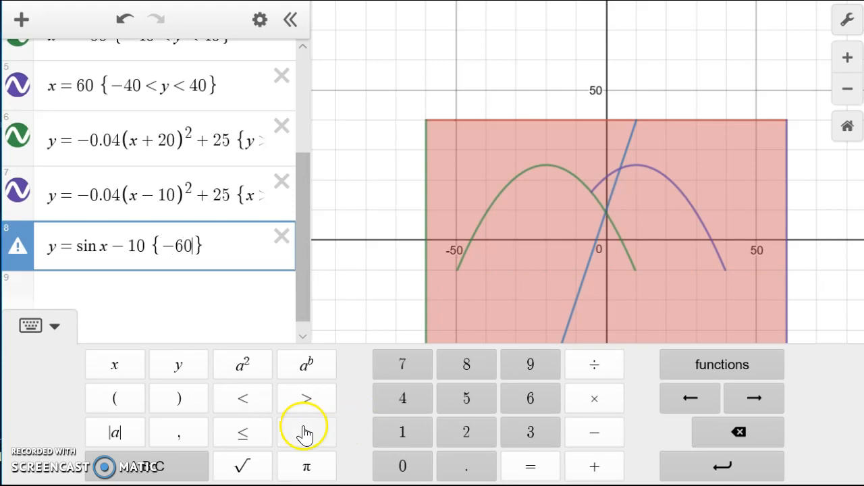
left_click(260, 431)
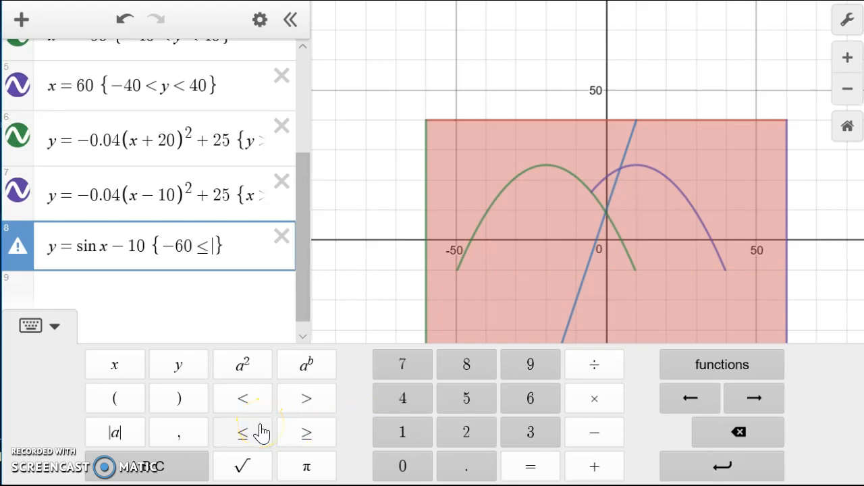
type("x")
left_click(261, 432)
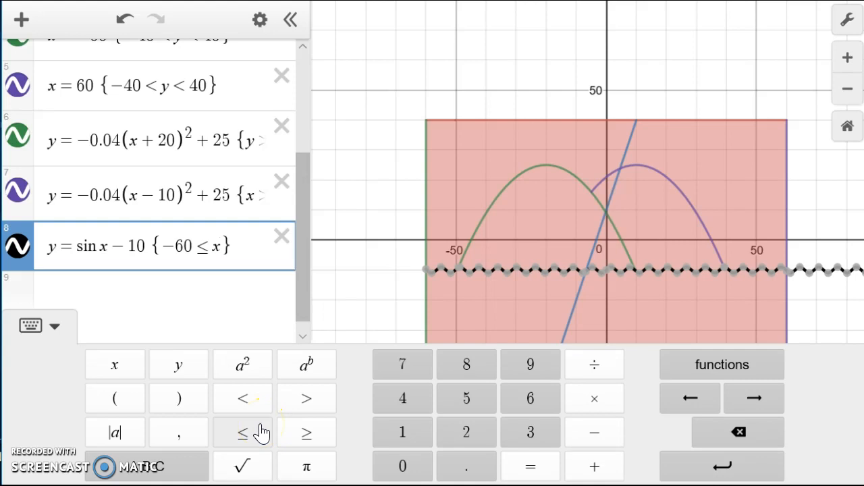
type("60")
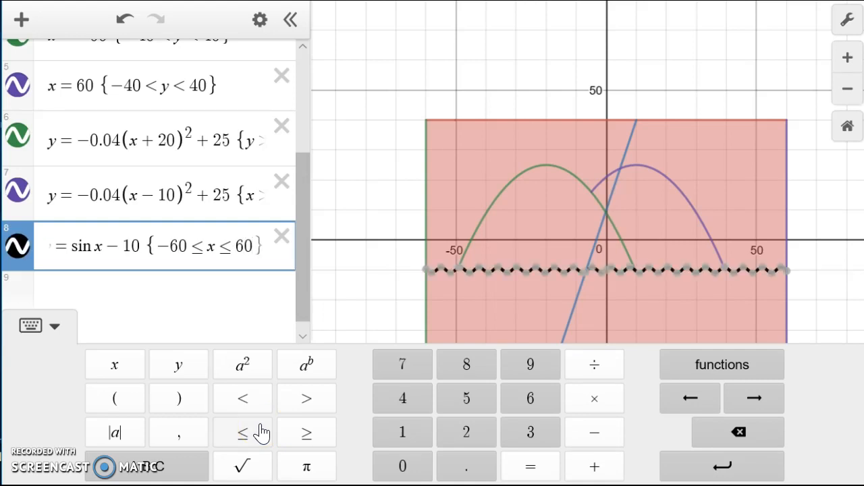
key("Return")
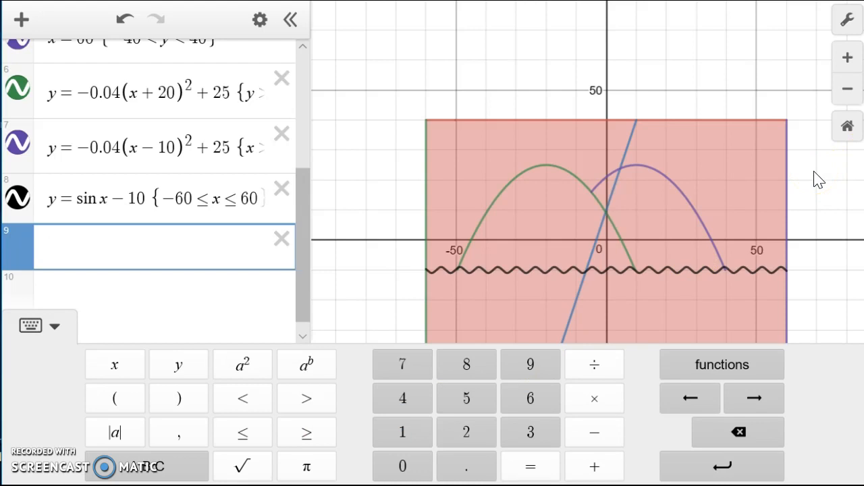
Step: Duplicate the complete restricted sine equation into the empty expression row below it
left_click(849, 67)
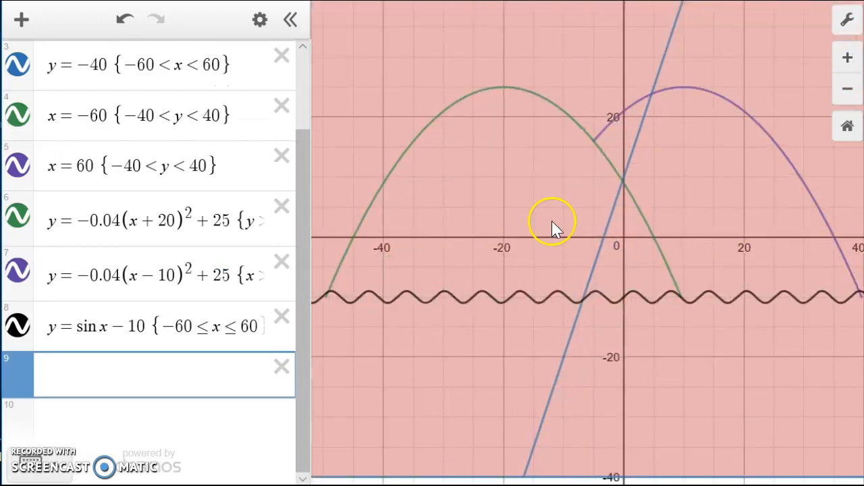
left_click(50, 324)
left_click_drag(65, 334, 302, 262)
key("ctrl+c")
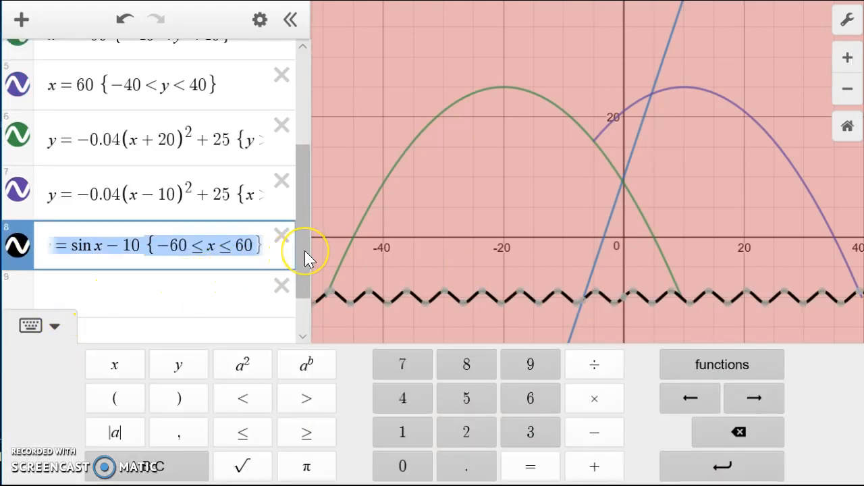
left_click(144, 293)
key("ctrl+v")
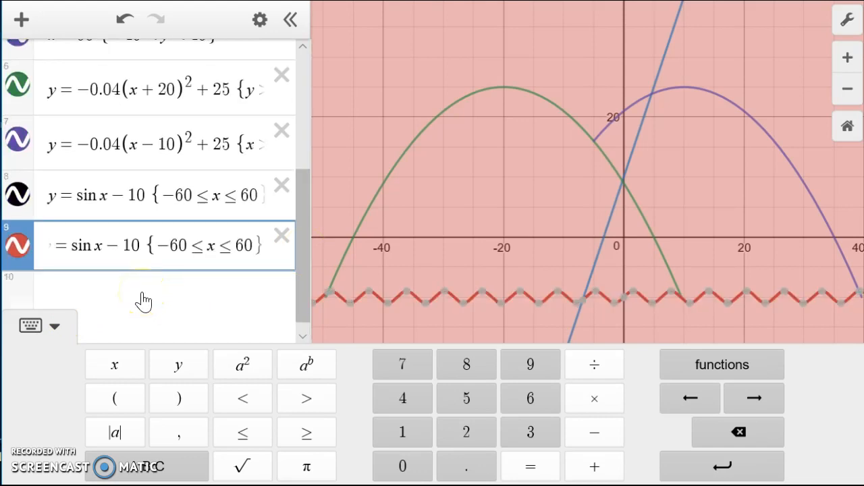
left_click(144, 302)
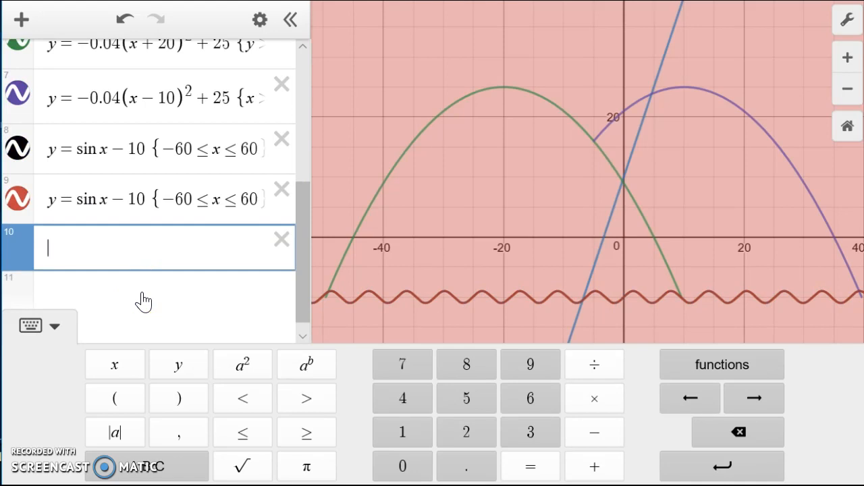
Step: Move the duplicated sine curve just below the original by changing its equation to y = sin x − 11
left_click(143, 194)
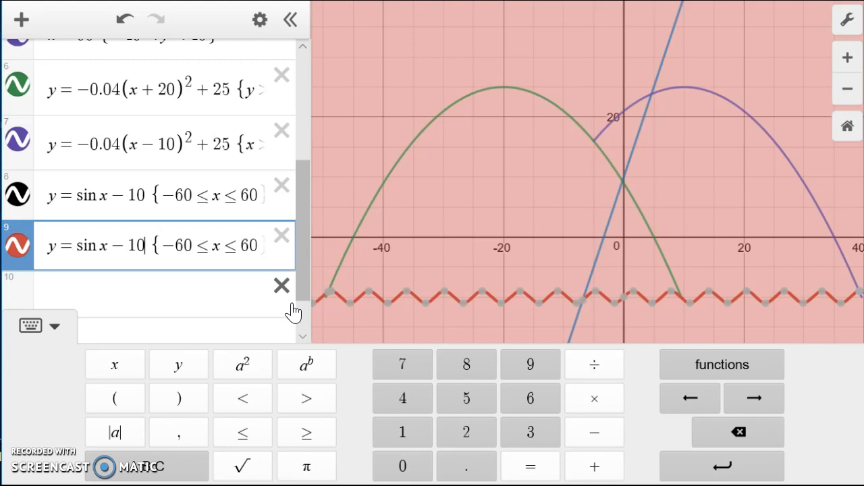
key("BackSpace")
type("1")
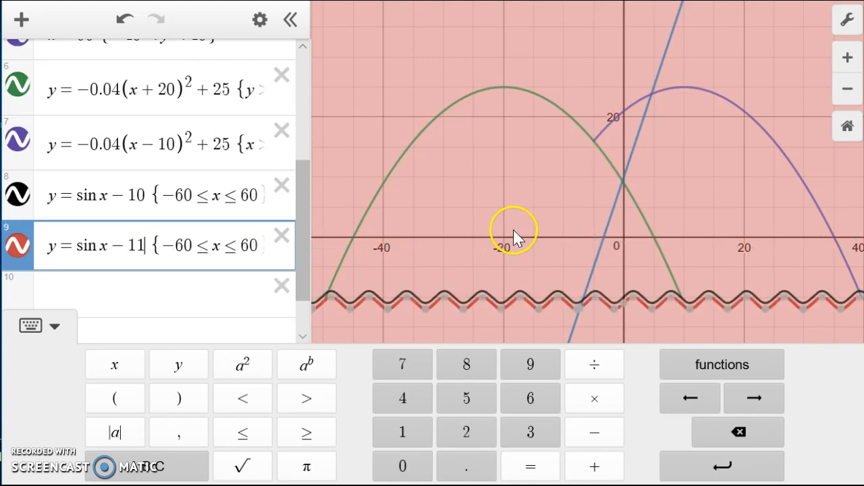
left_click(500, 196)
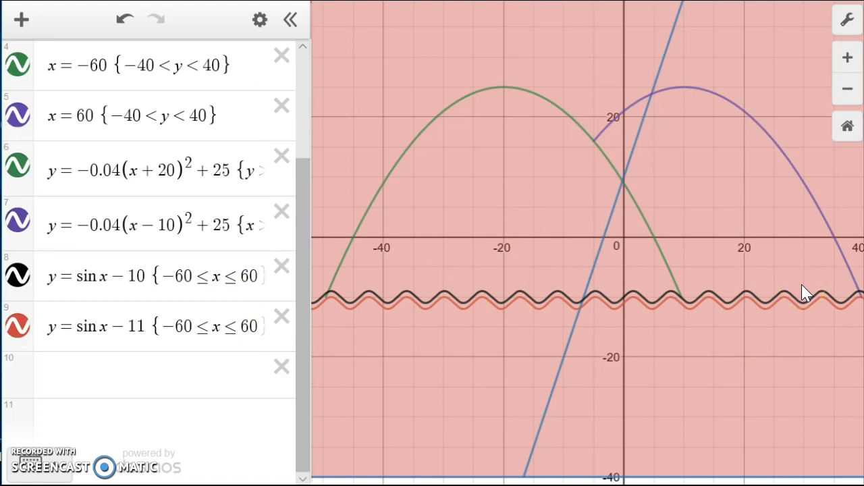
Step: Begin a new equation with x² + in the empty row below the two sine curves
left_click(848, 93)
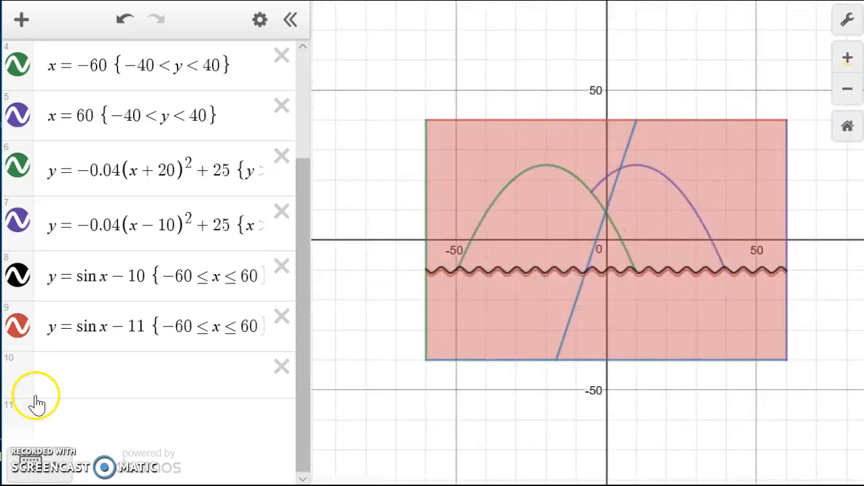
left_click(52, 372)
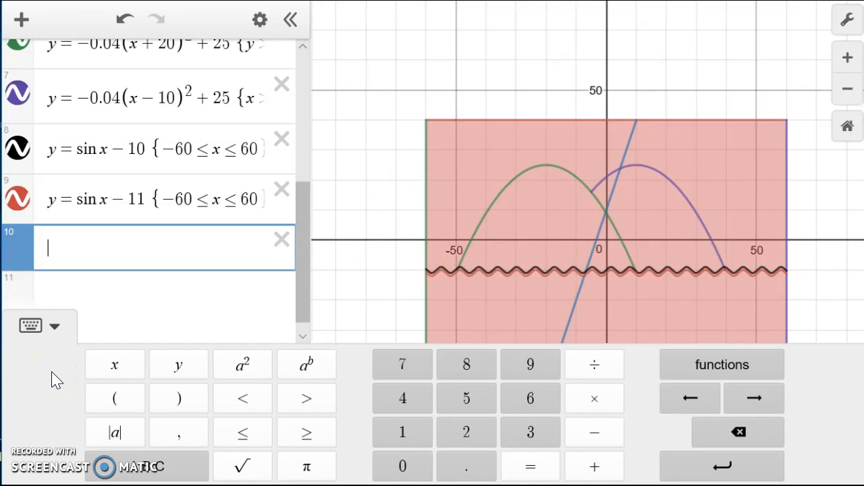
type("x")
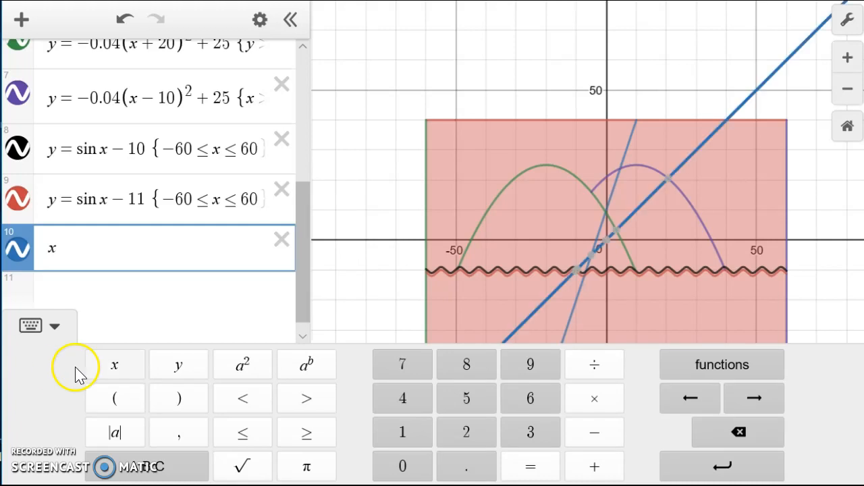
right_click(237, 376)
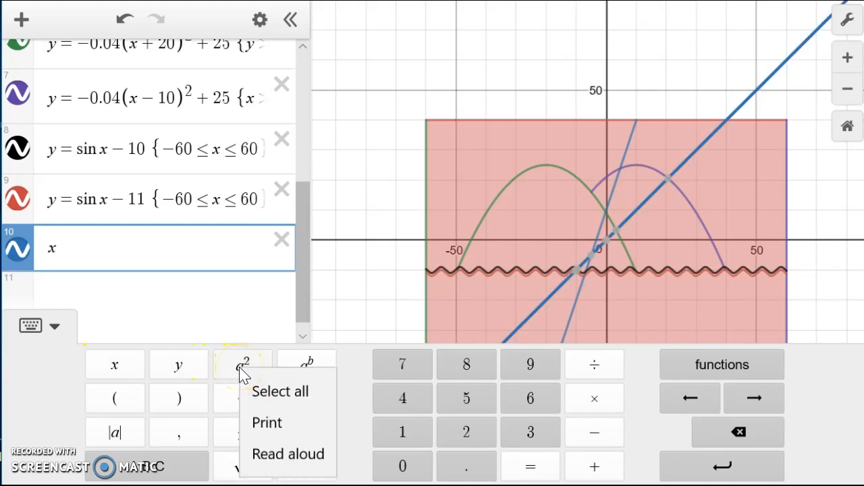
left_click(229, 372)
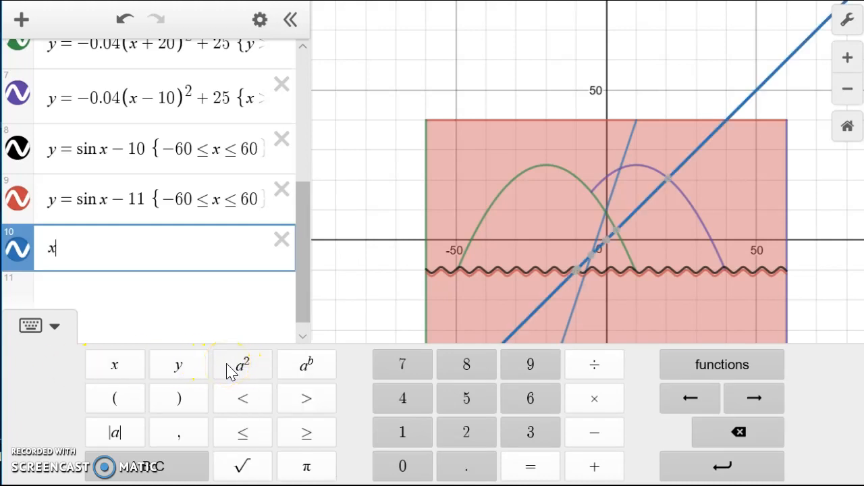
left_click(245, 368)
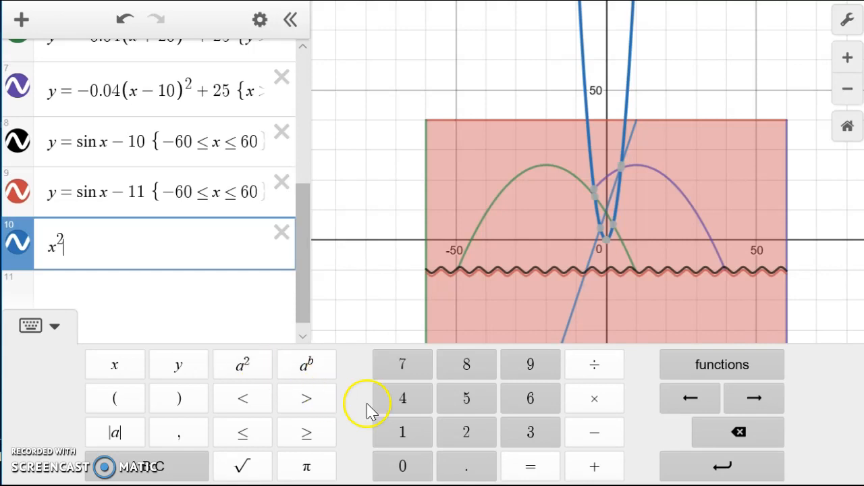
right_click(583, 466)
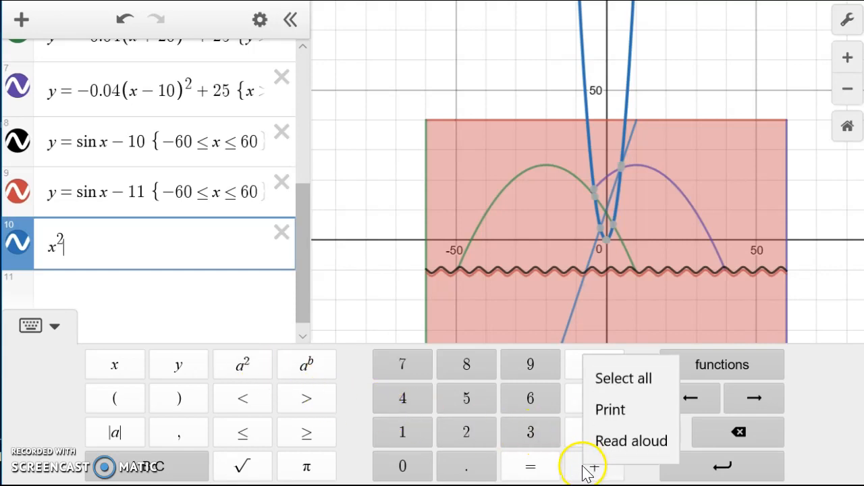
left_click(581, 470)
left_click(580, 470)
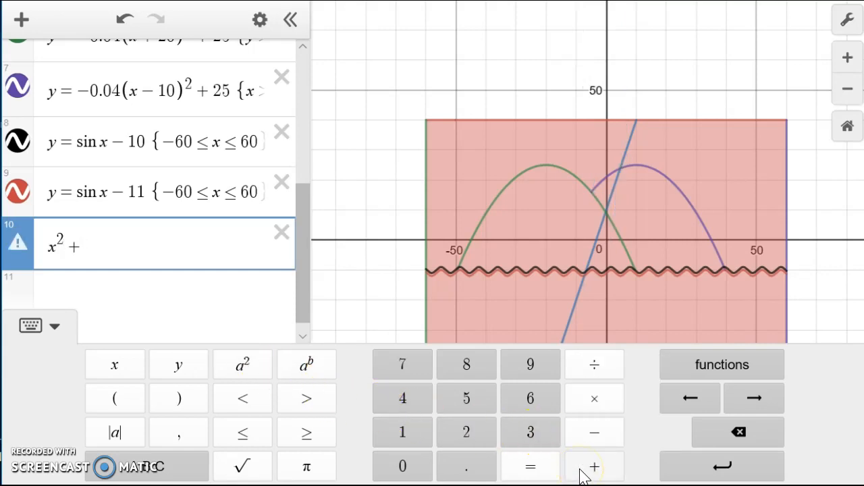